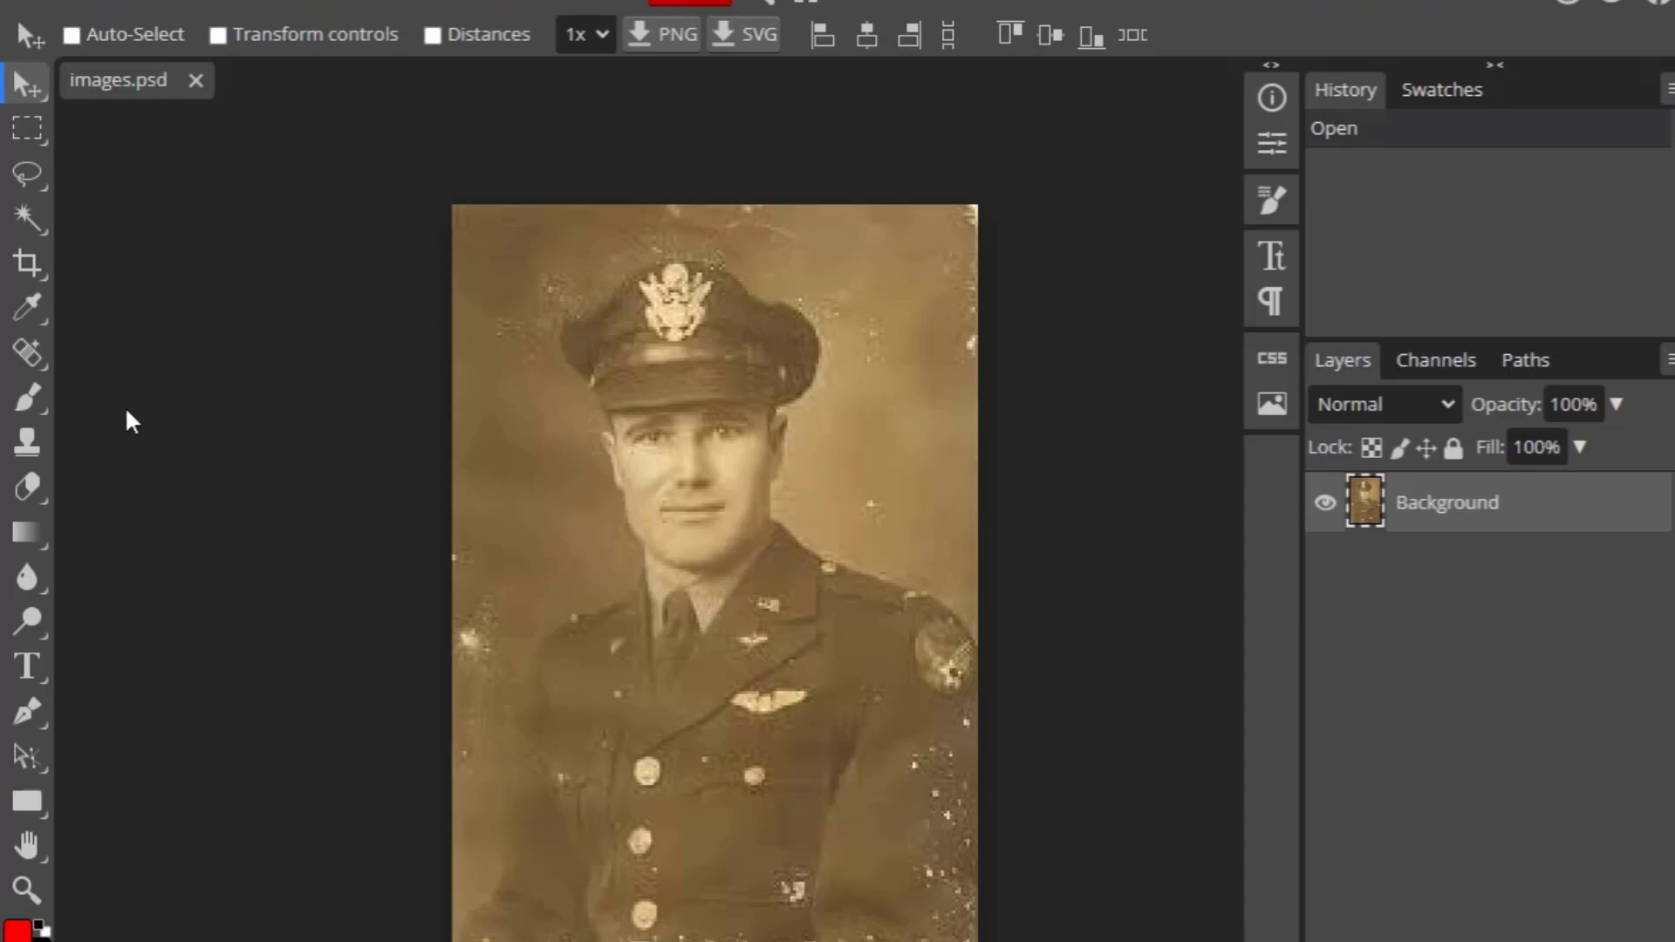
- Use the Patch Tool to cover the white blotch at the photo's left edge beside the shoulder with clean background
{"action": "left_click", "coordinate": [37, 363]}
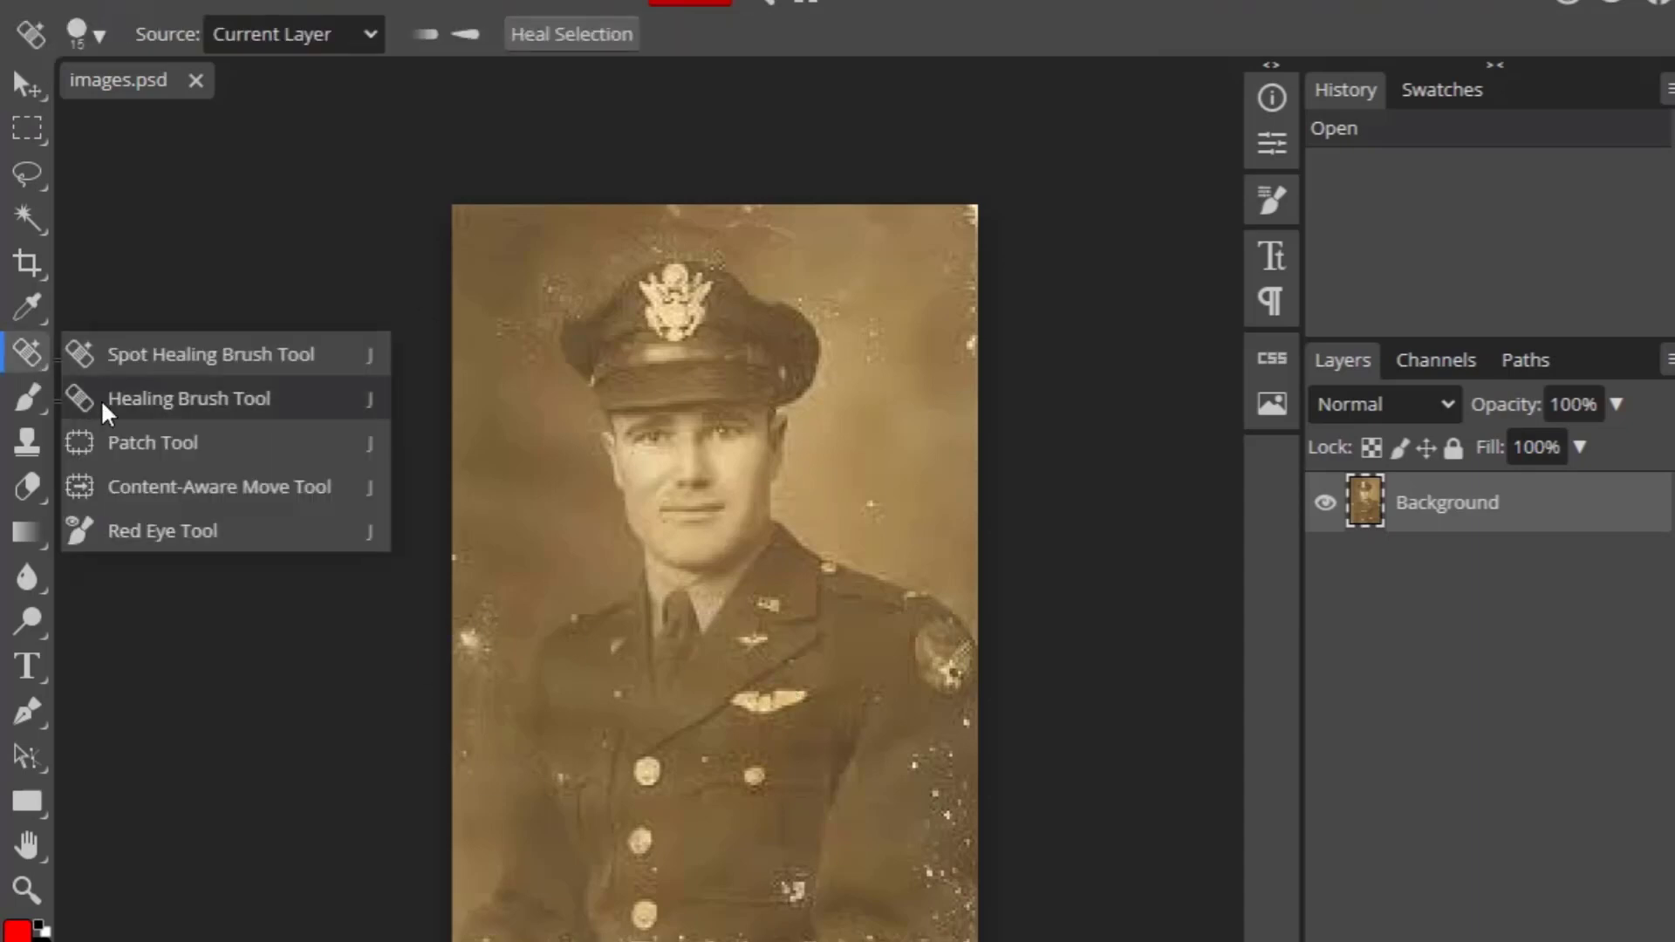
{"action": "left_click", "coordinate": [185, 443]}
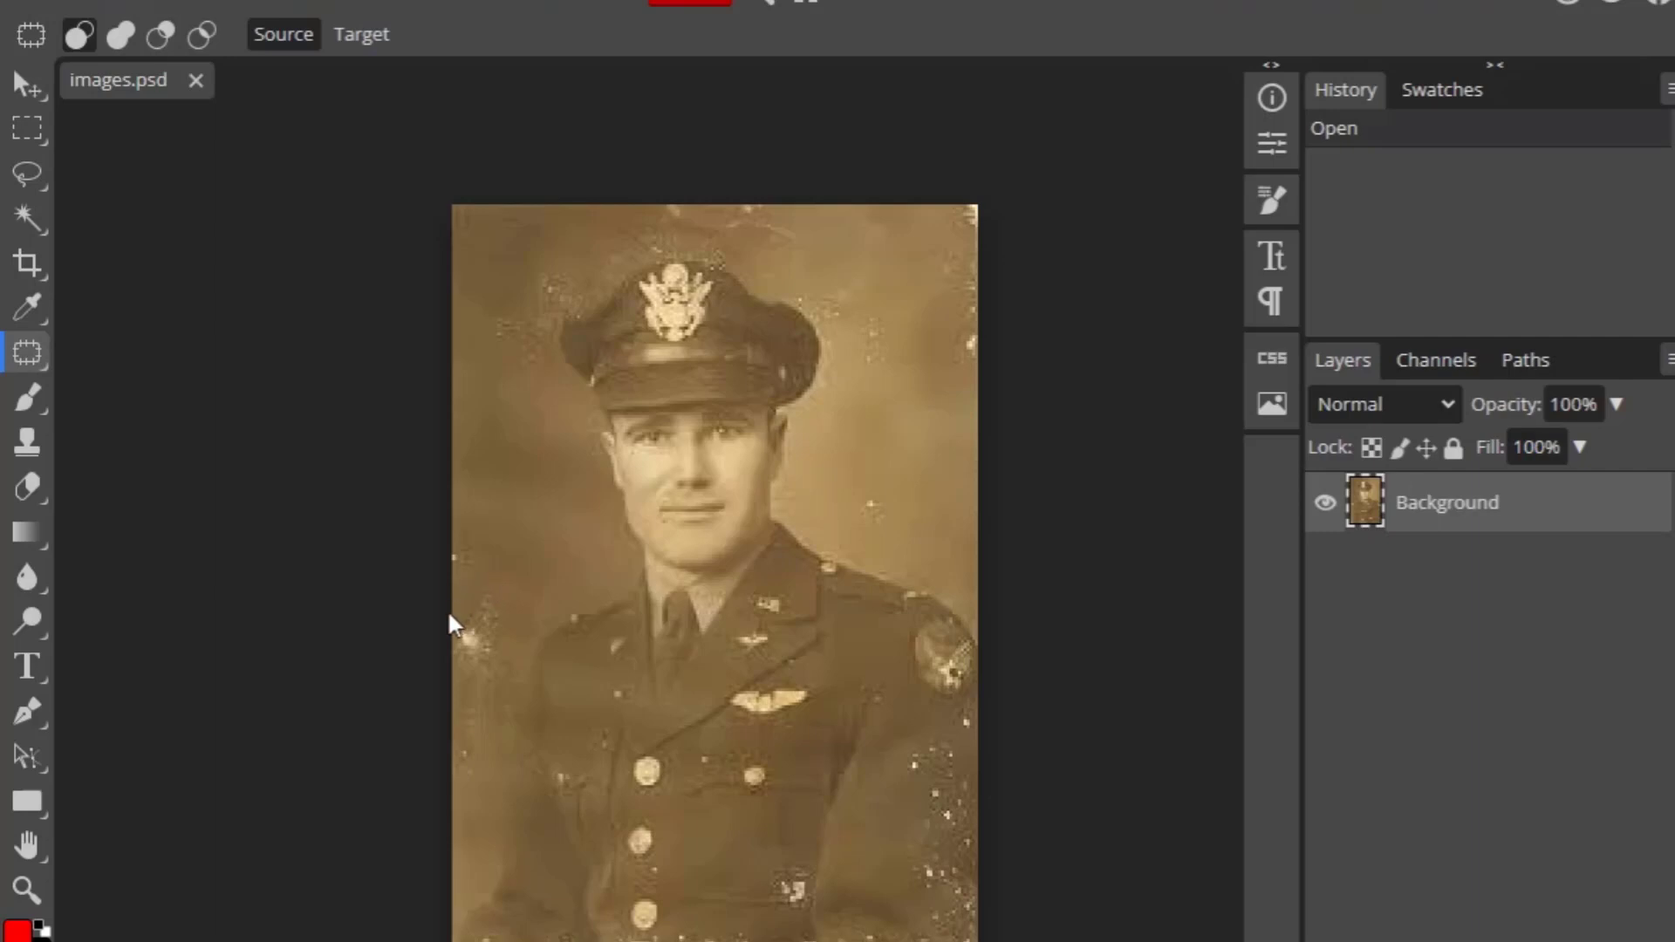
{"action": "left_click_drag", "start_coordinate": [480, 635], "coordinate": [491, 623]}
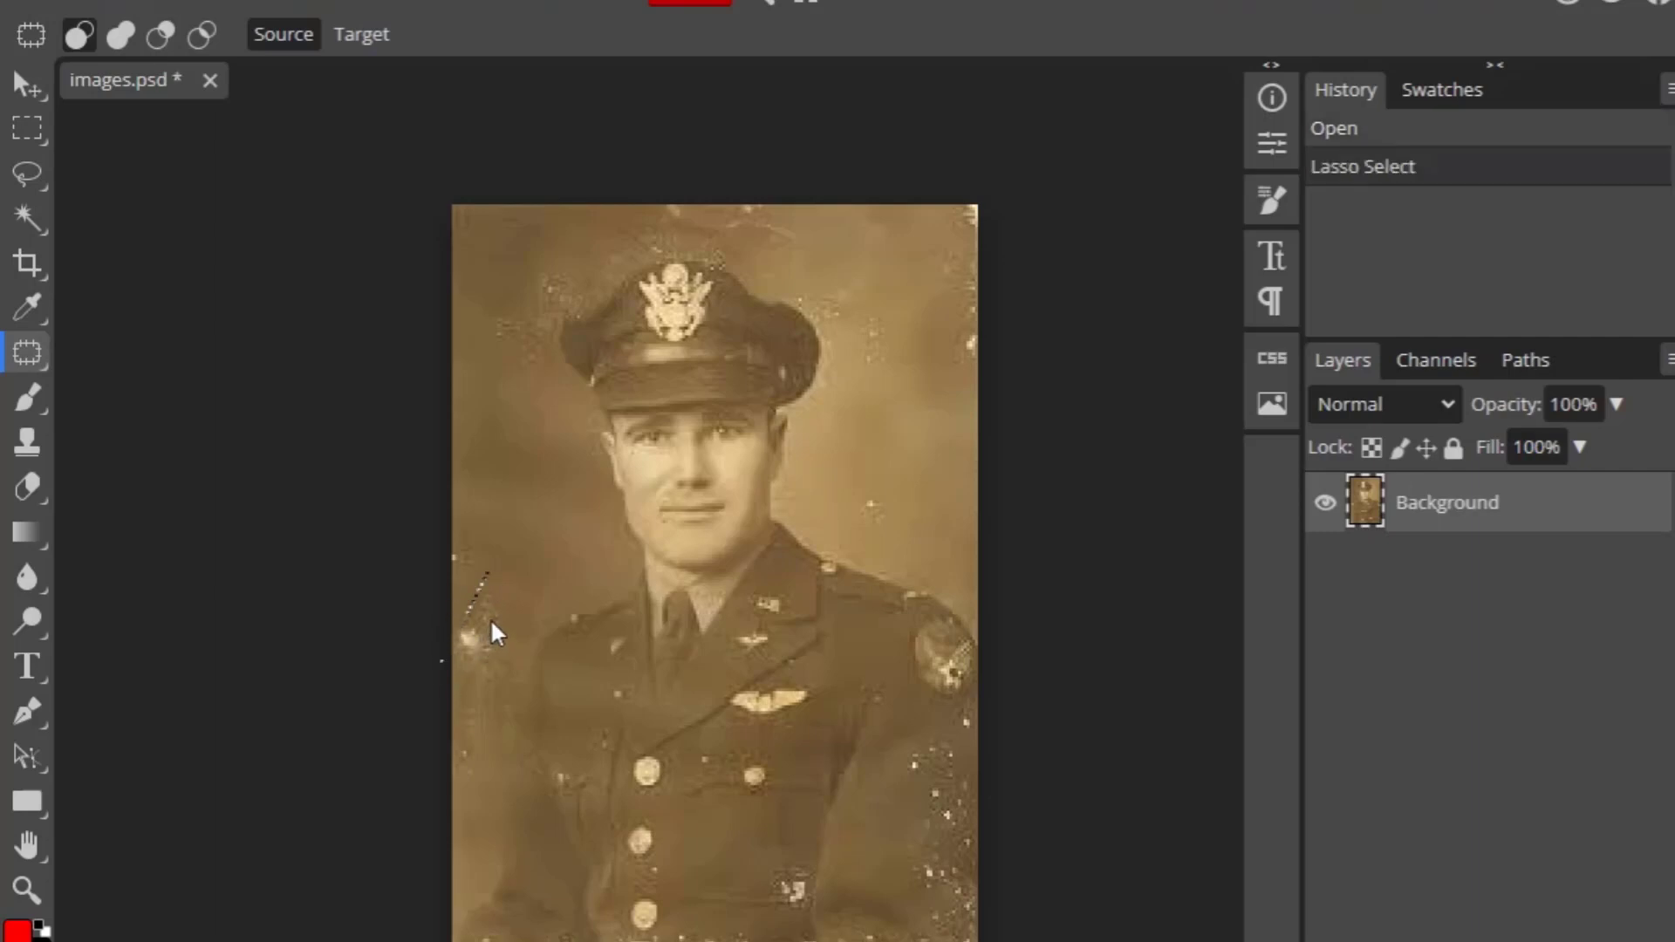
{"action": "left_click", "coordinate": [494, 572]}
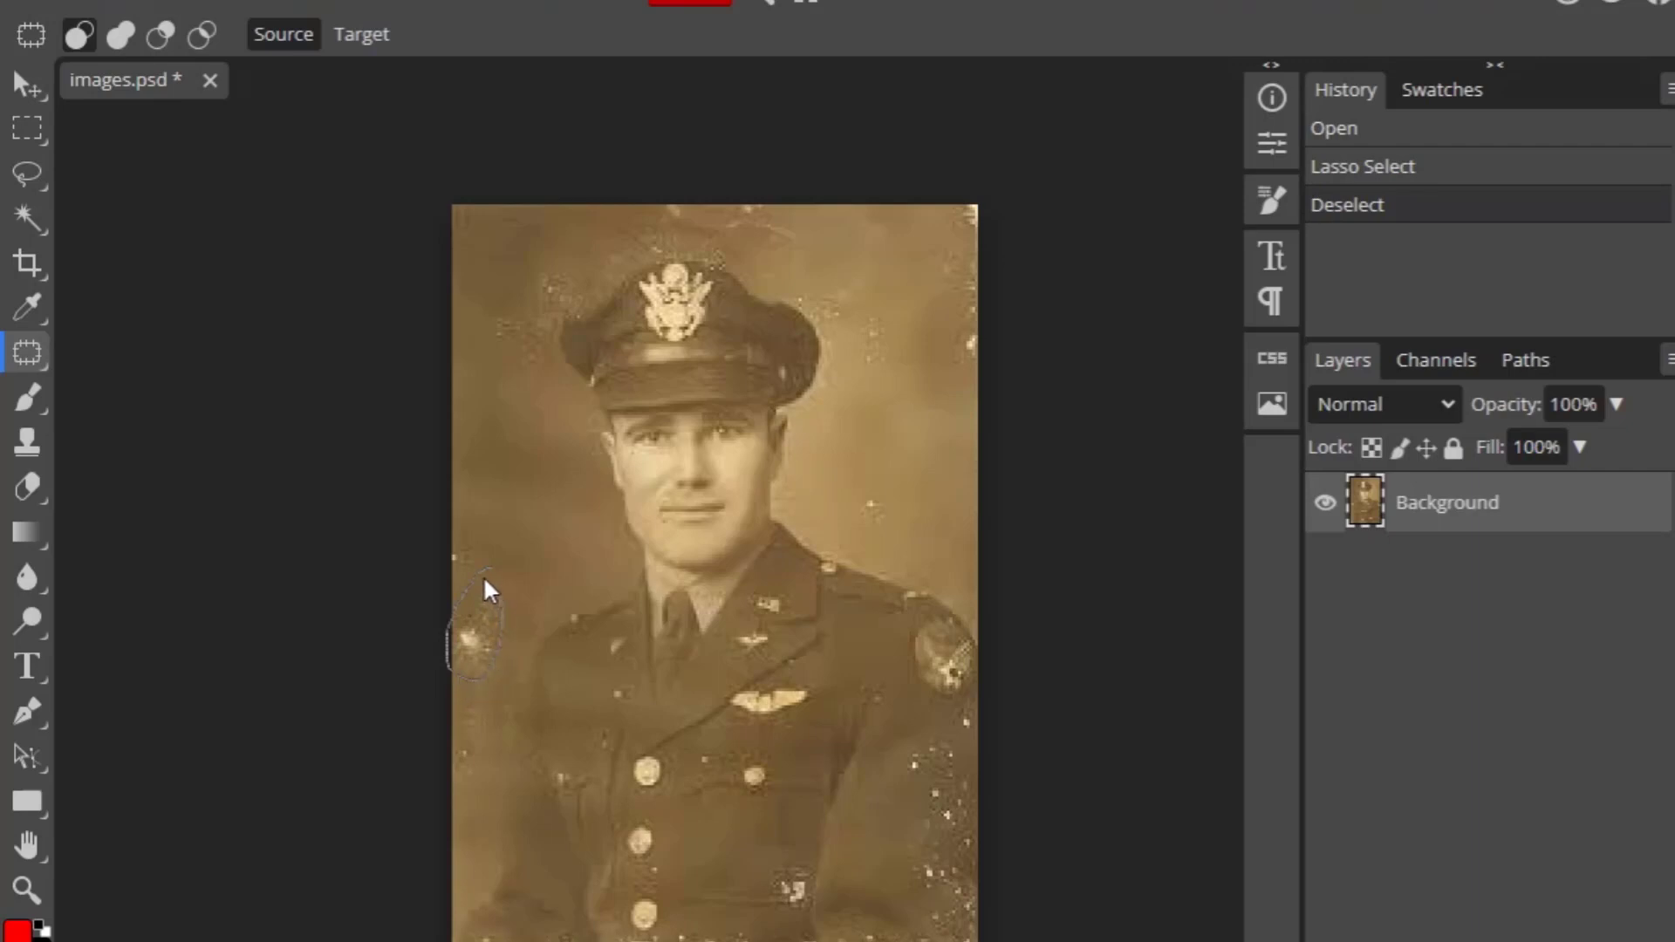
{"action": "left_click_drag", "start_coordinate": [485, 579], "coordinate": [486, 656]}
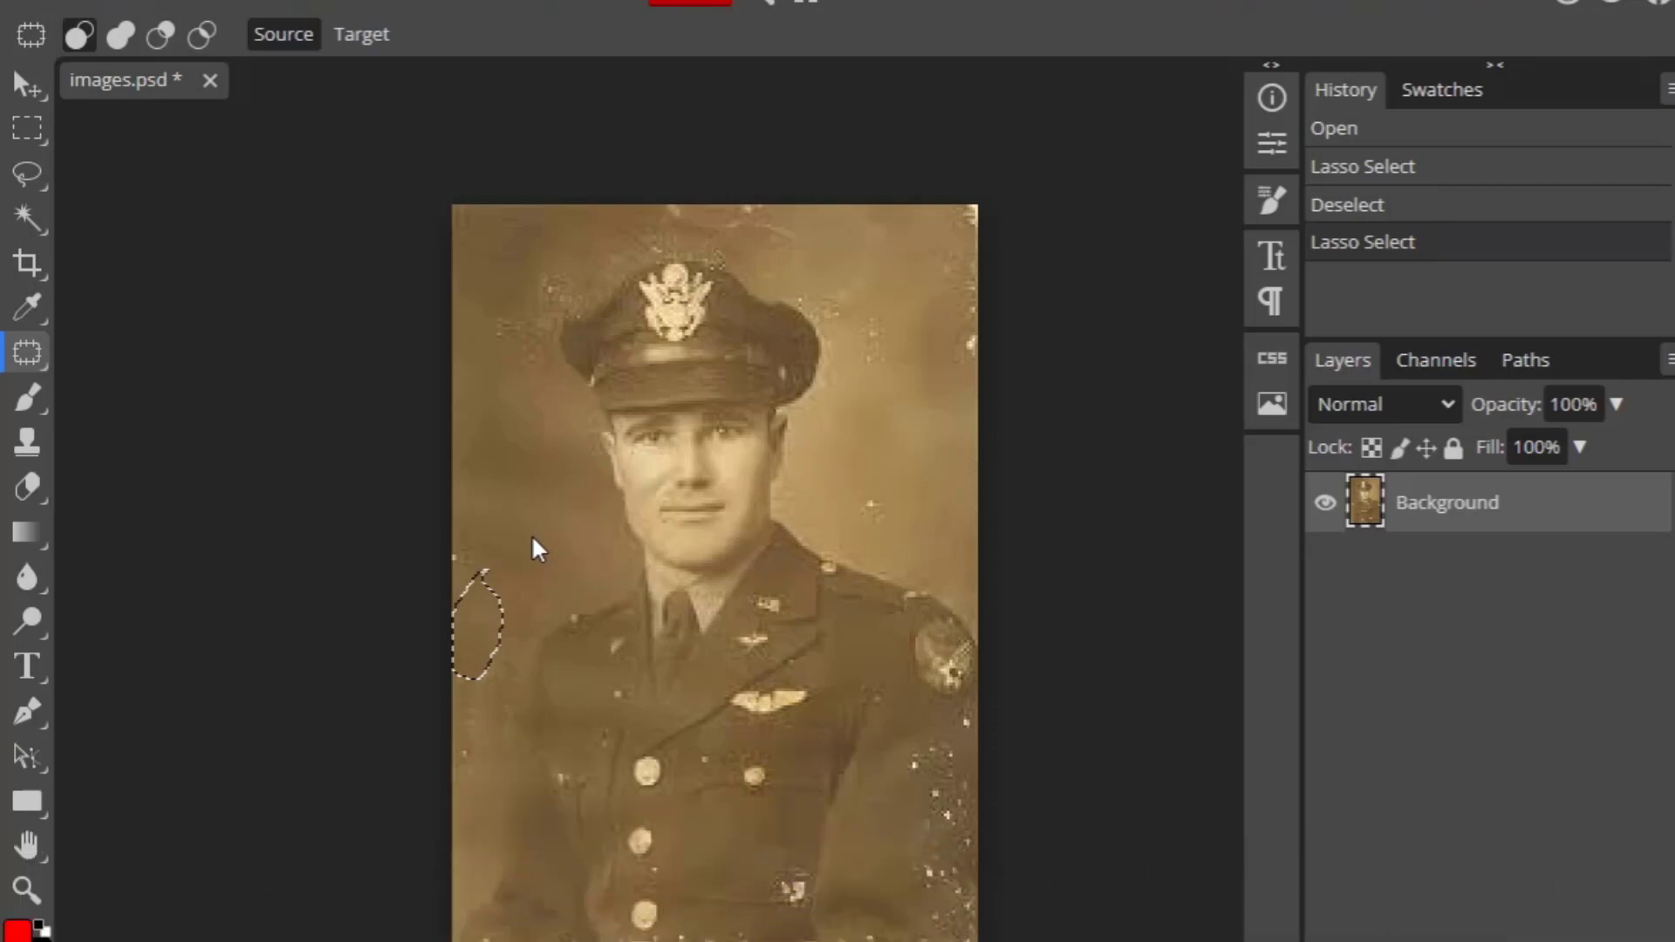
{"action": "key", "text": "ctrl+d"}
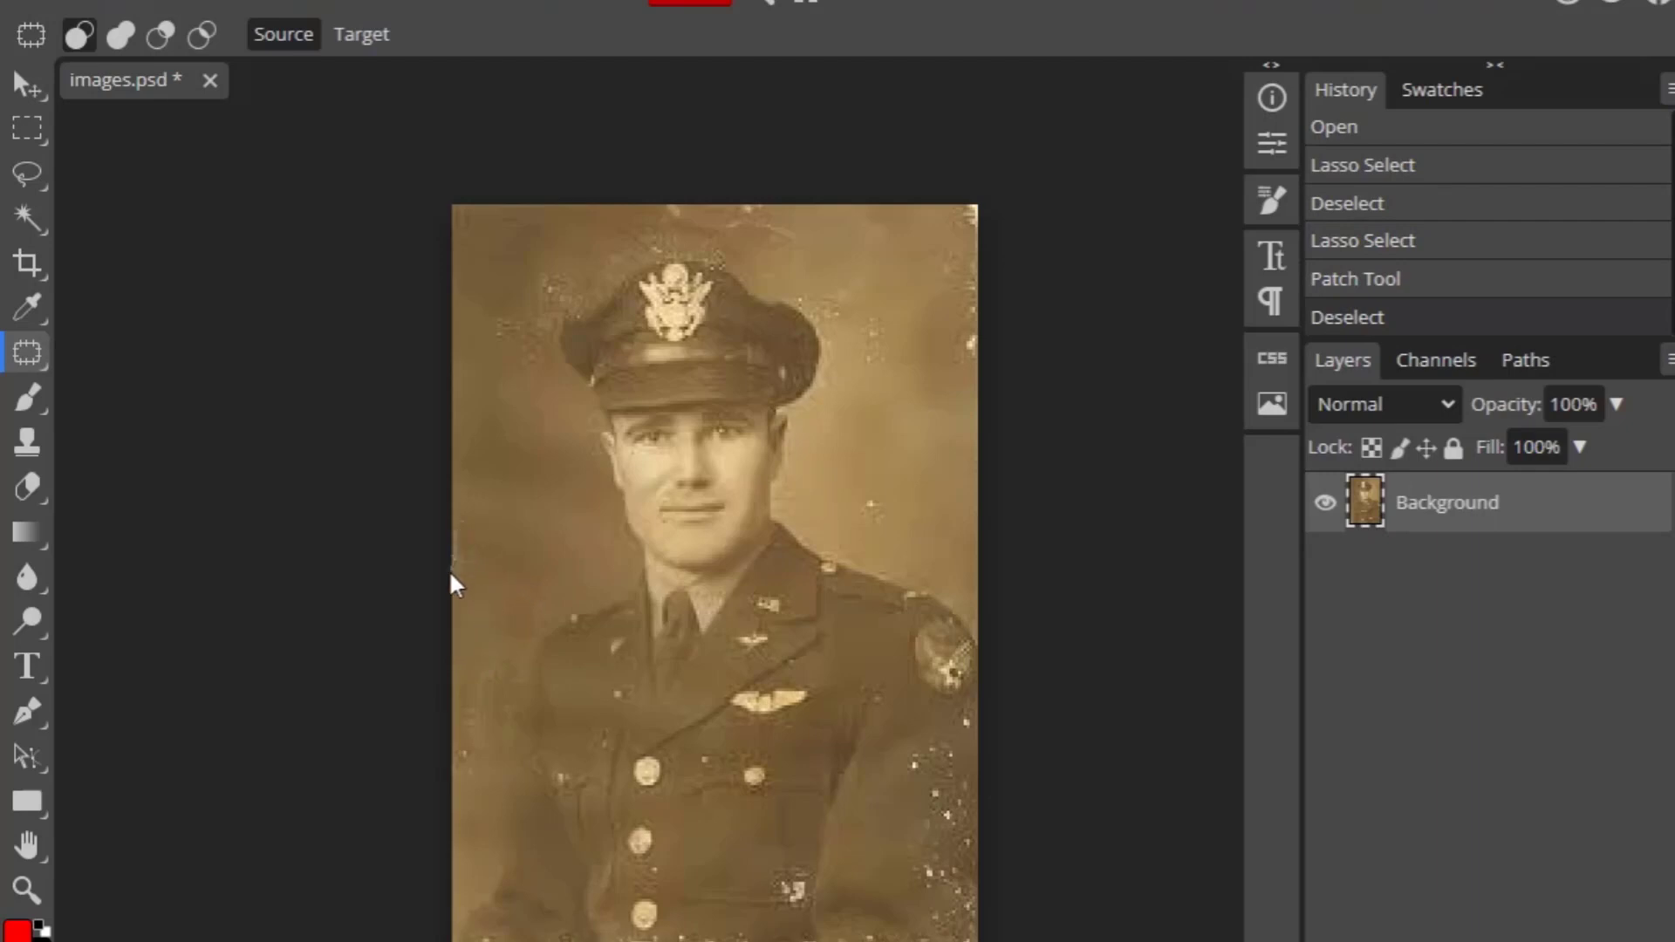
- Patch the small white spot on the photo's left edge just above the repaired blotch and clear the selection
{"action": "left_click_drag", "start_coordinate": [450, 575], "coordinate": [450, 580]}
{"action": "key", "text": "ctrl+d"}
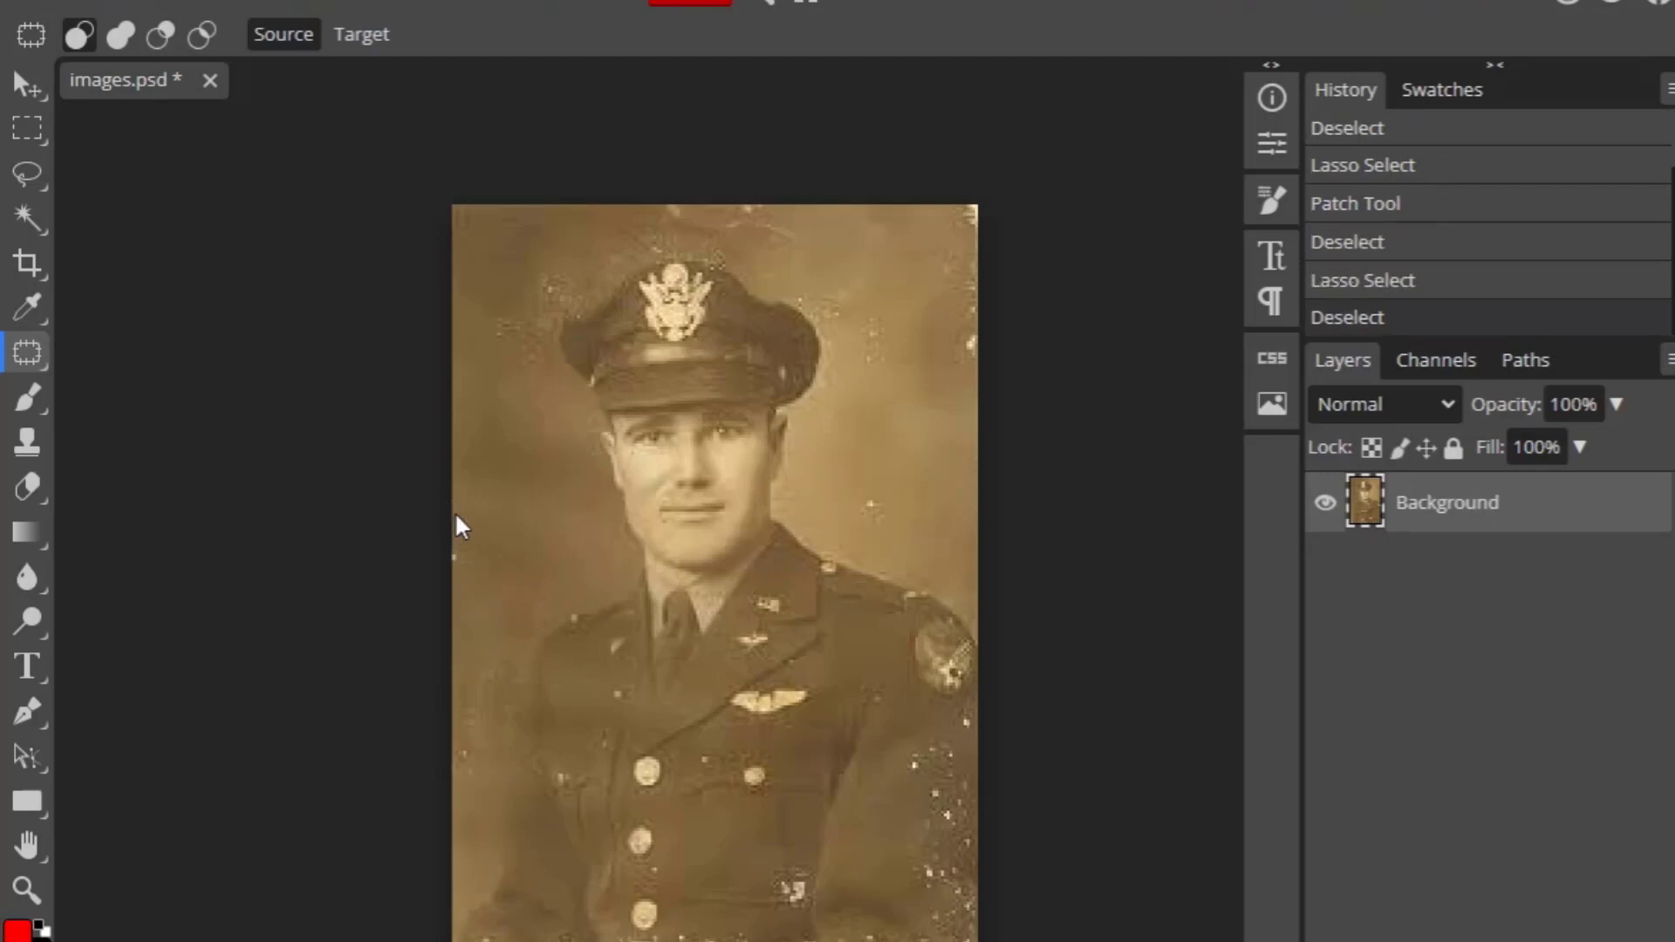
{"action": "left_click_drag", "start_coordinate": [451, 514], "coordinate": [451, 564]}
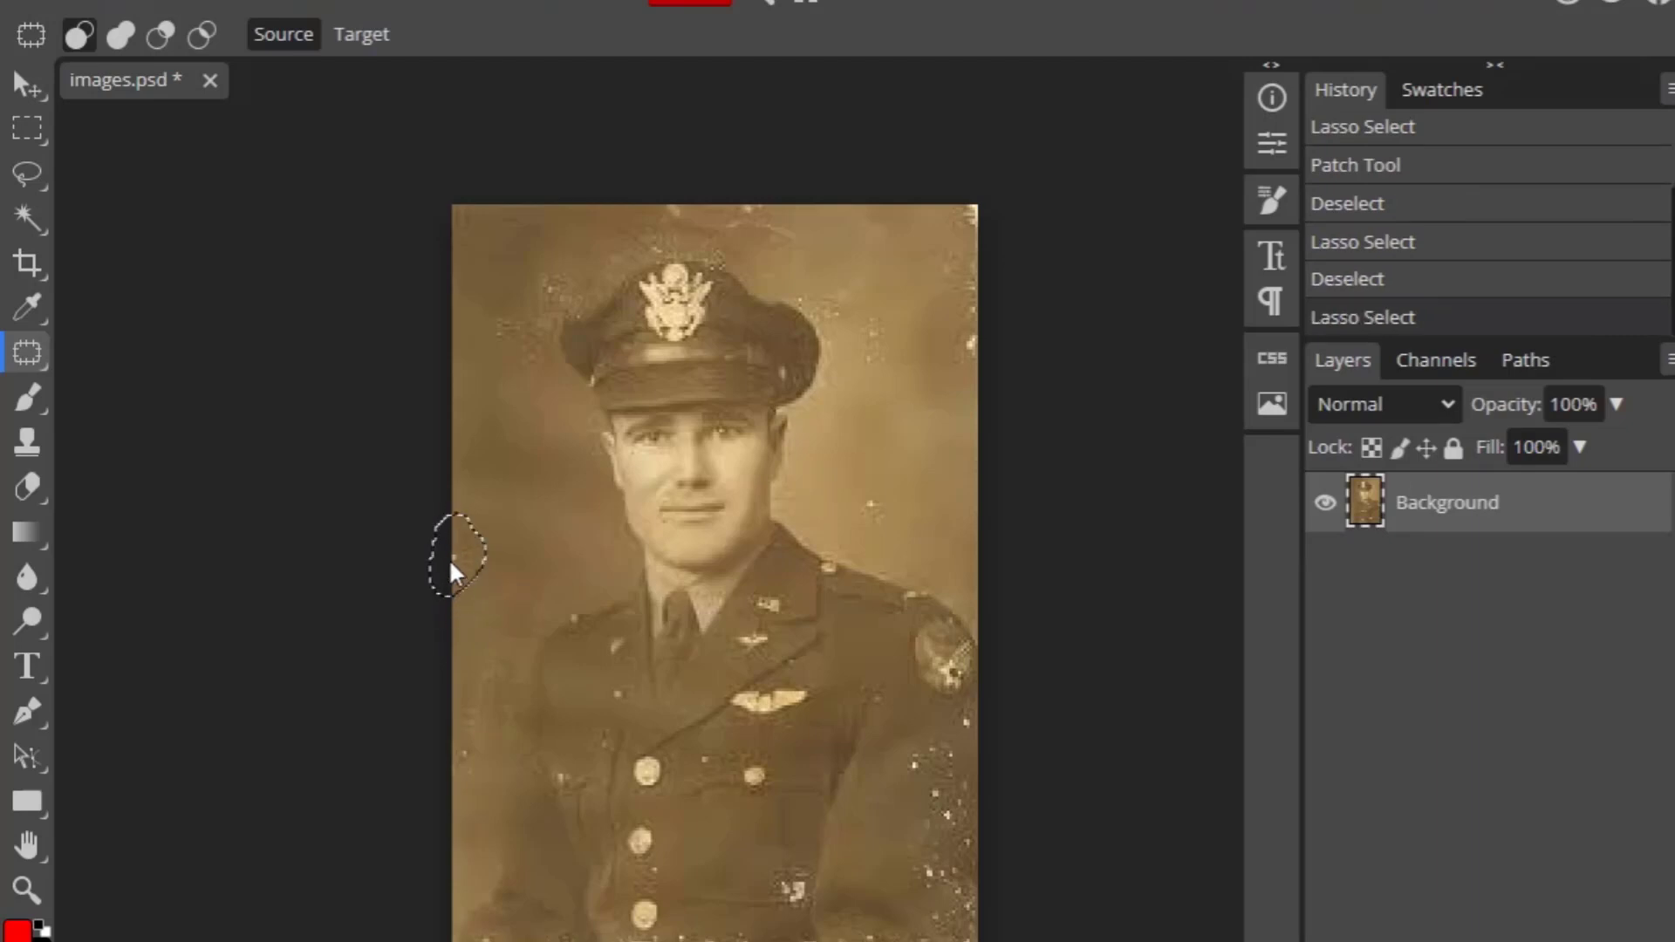
{"action": "left_click_drag", "start_coordinate": [537, 515], "coordinate": [789, 611]}
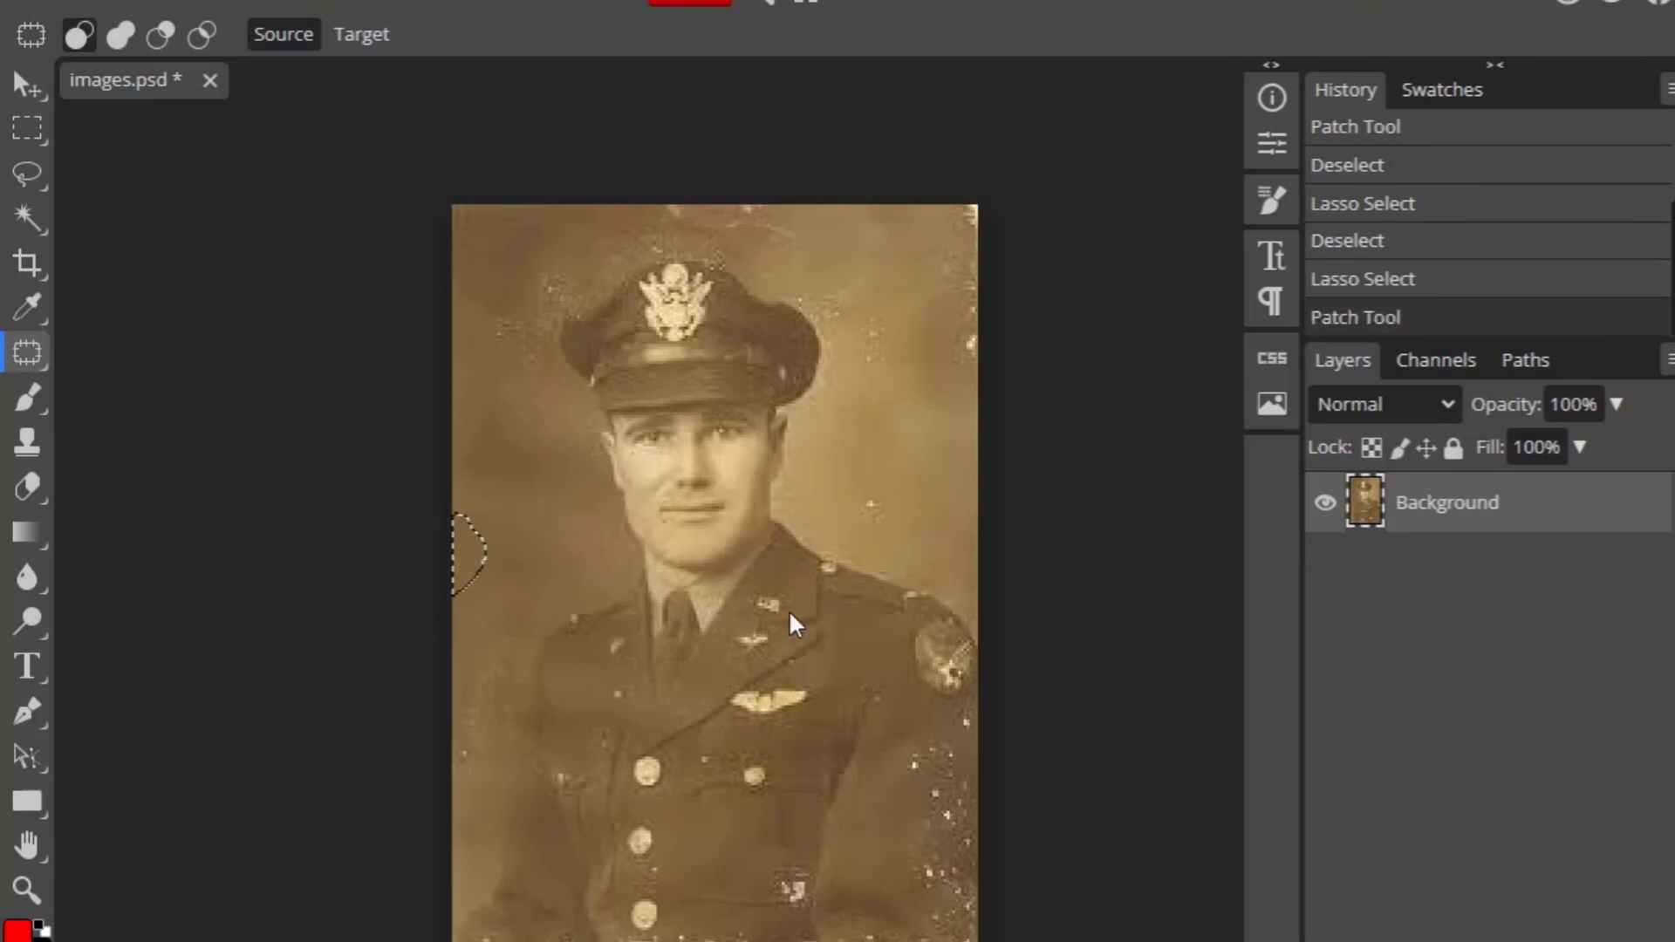
{"action": "key", "text": "ctrl+d"}
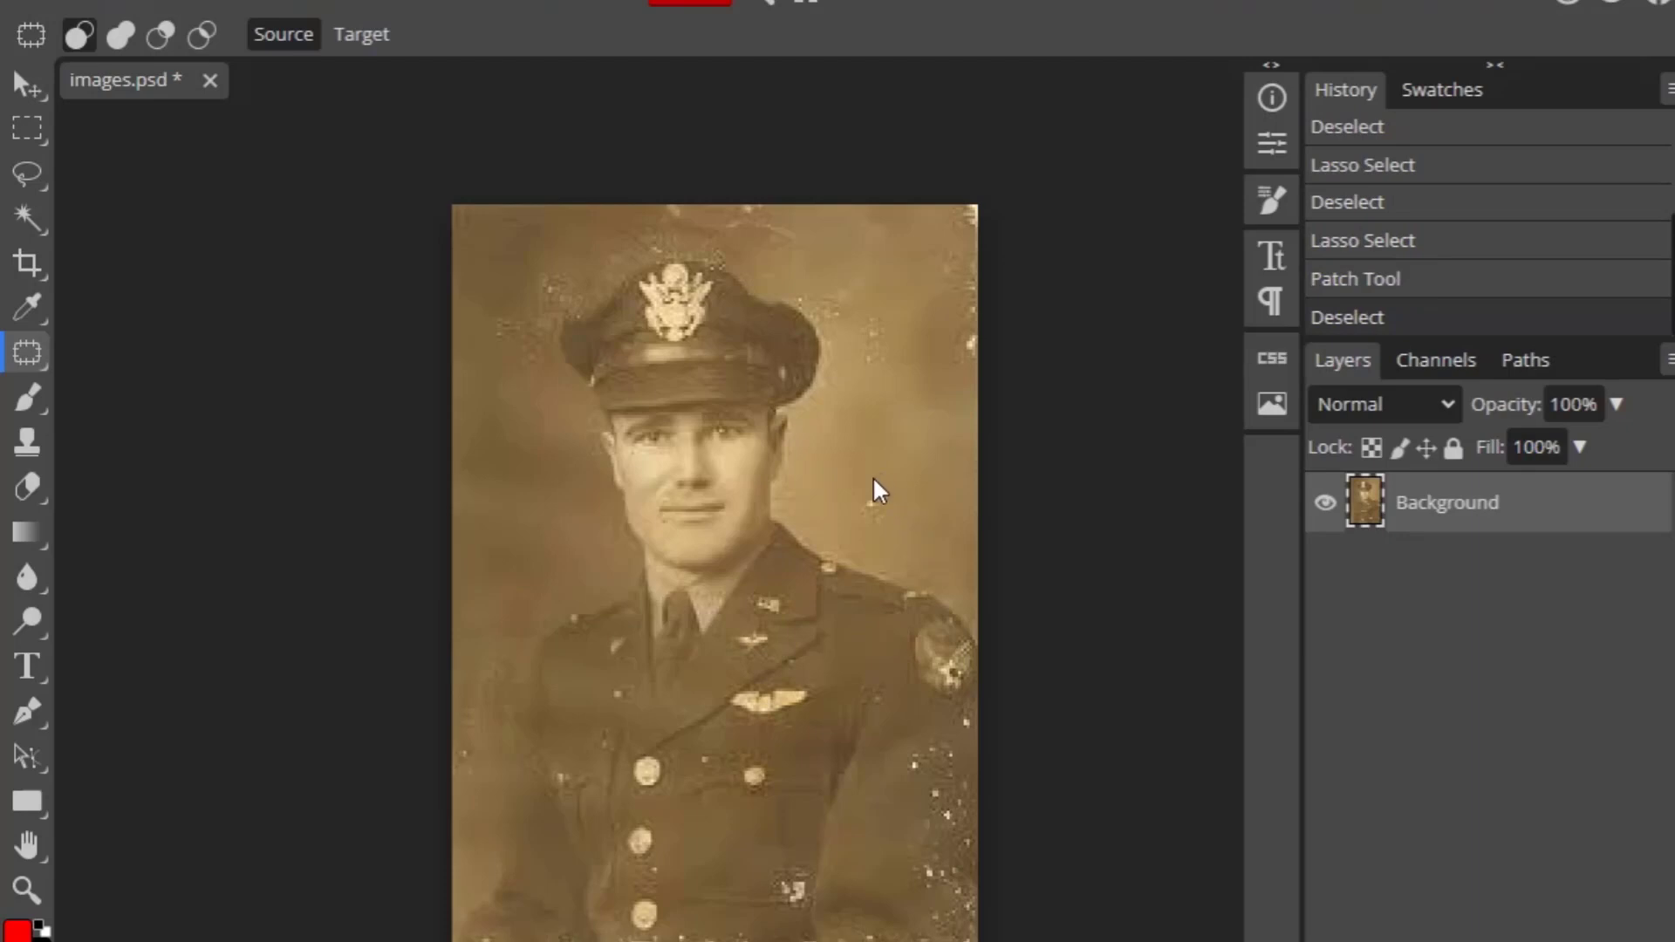
- Patch the white spot in the background above the right shoulder and the blemishes along the photo's upper right edge
{"action": "mouse_move", "coordinate": [905, 489]}
{"action": "left_mouse_down"}
{"action": "mouse_move", "coordinate": [869, 476]}
{"action": "mouse_move", "coordinate": [905, 440]}
{"action": "left_mouse_up"}
{"action": "key", "text": "ctrl+d"}
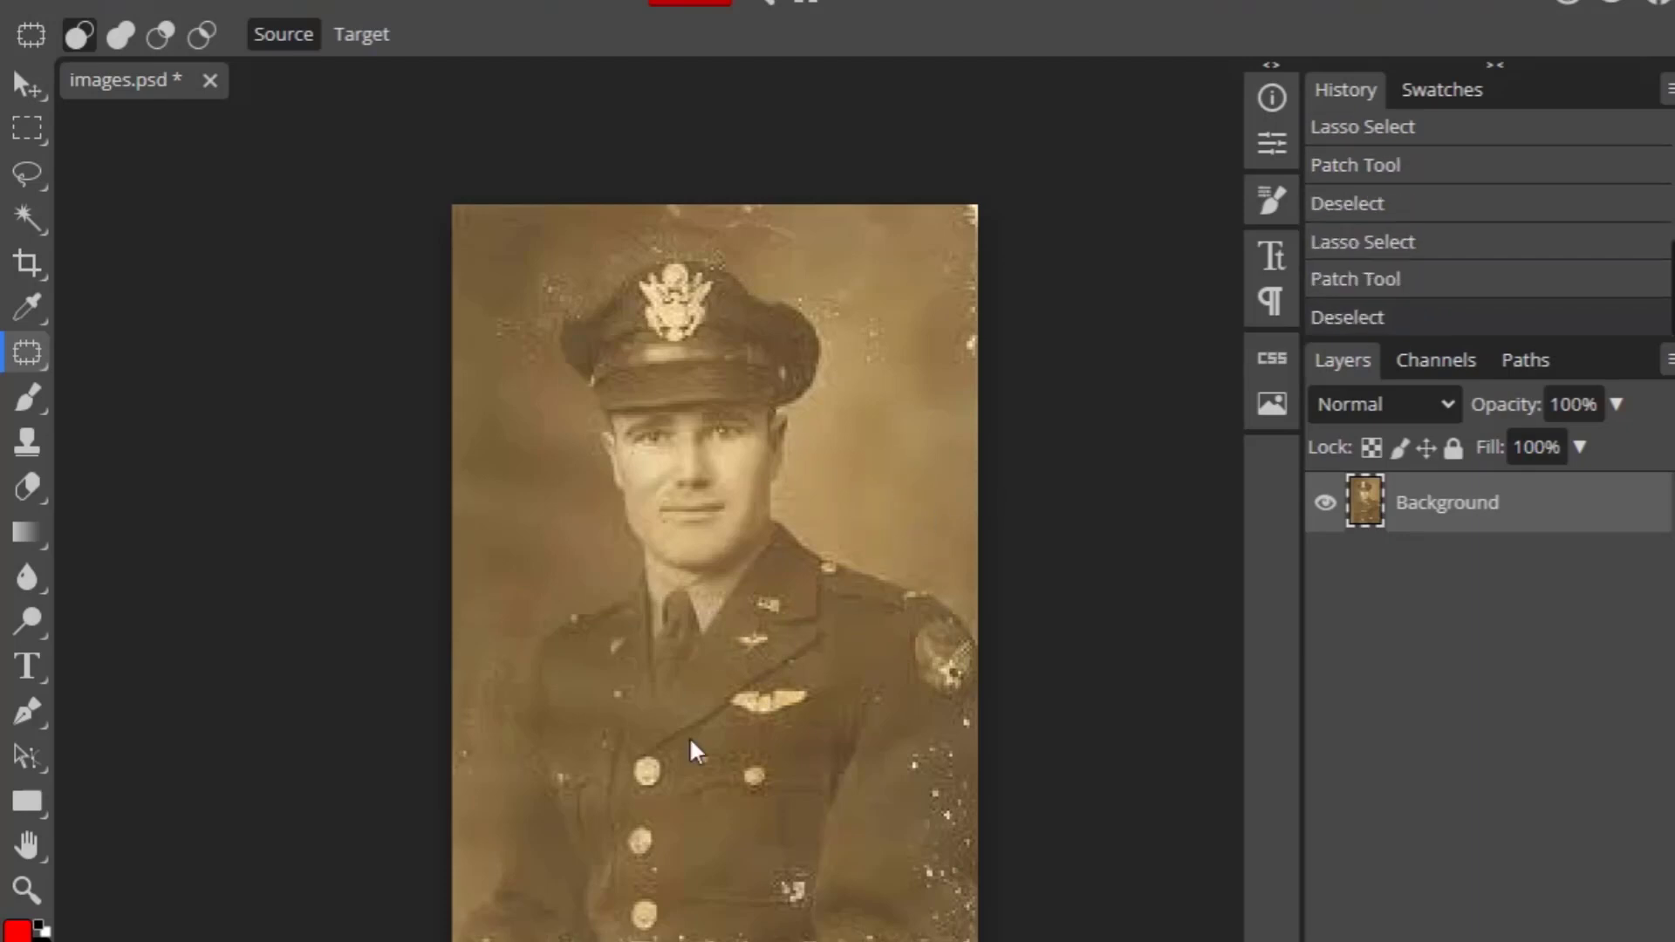
{"action": "mouse_move", "coordinate": [977, 268]}
{"action": "left_mouse_down"}
{"action": "mouse_move", "coordinate": [1009, 288]}
{"action": "mouse_move", "coordinate": [961, 315]}
{"action": "left_mouse_up"}
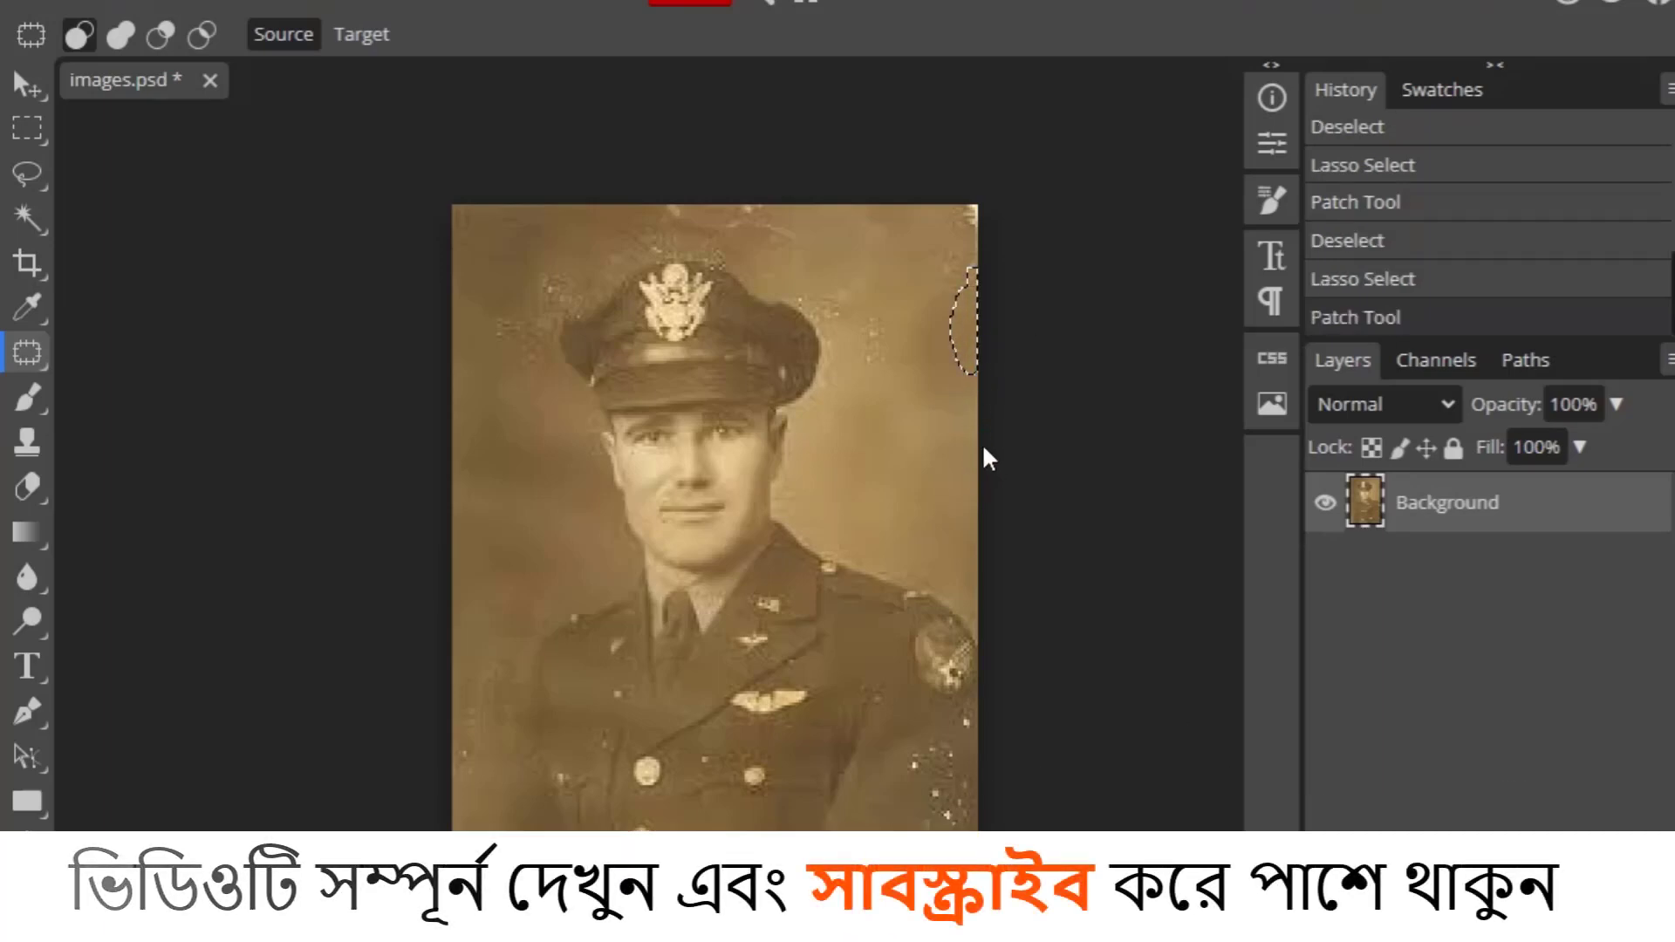
{"action": "key", "text": "ctrl+d"}
- Patch the damaged upper right corner of the photo with clean background and clear the selection
{"action": "mouse_move", "coordinate": [970, 185]}
{"action": "left_mouse_down"}
{"action": "mouse_move", "coordinate": [921, 209]}
{"action": "mouse_move", "coordinate": [897, 294]}
{"action": "mouse_move", "coordinate": [1002, 303]}
{"action": "left_mouse_up"}
{"action": "left_click_drag", "start_coordinate": [971, 181], "coordinate": [968, 179]}
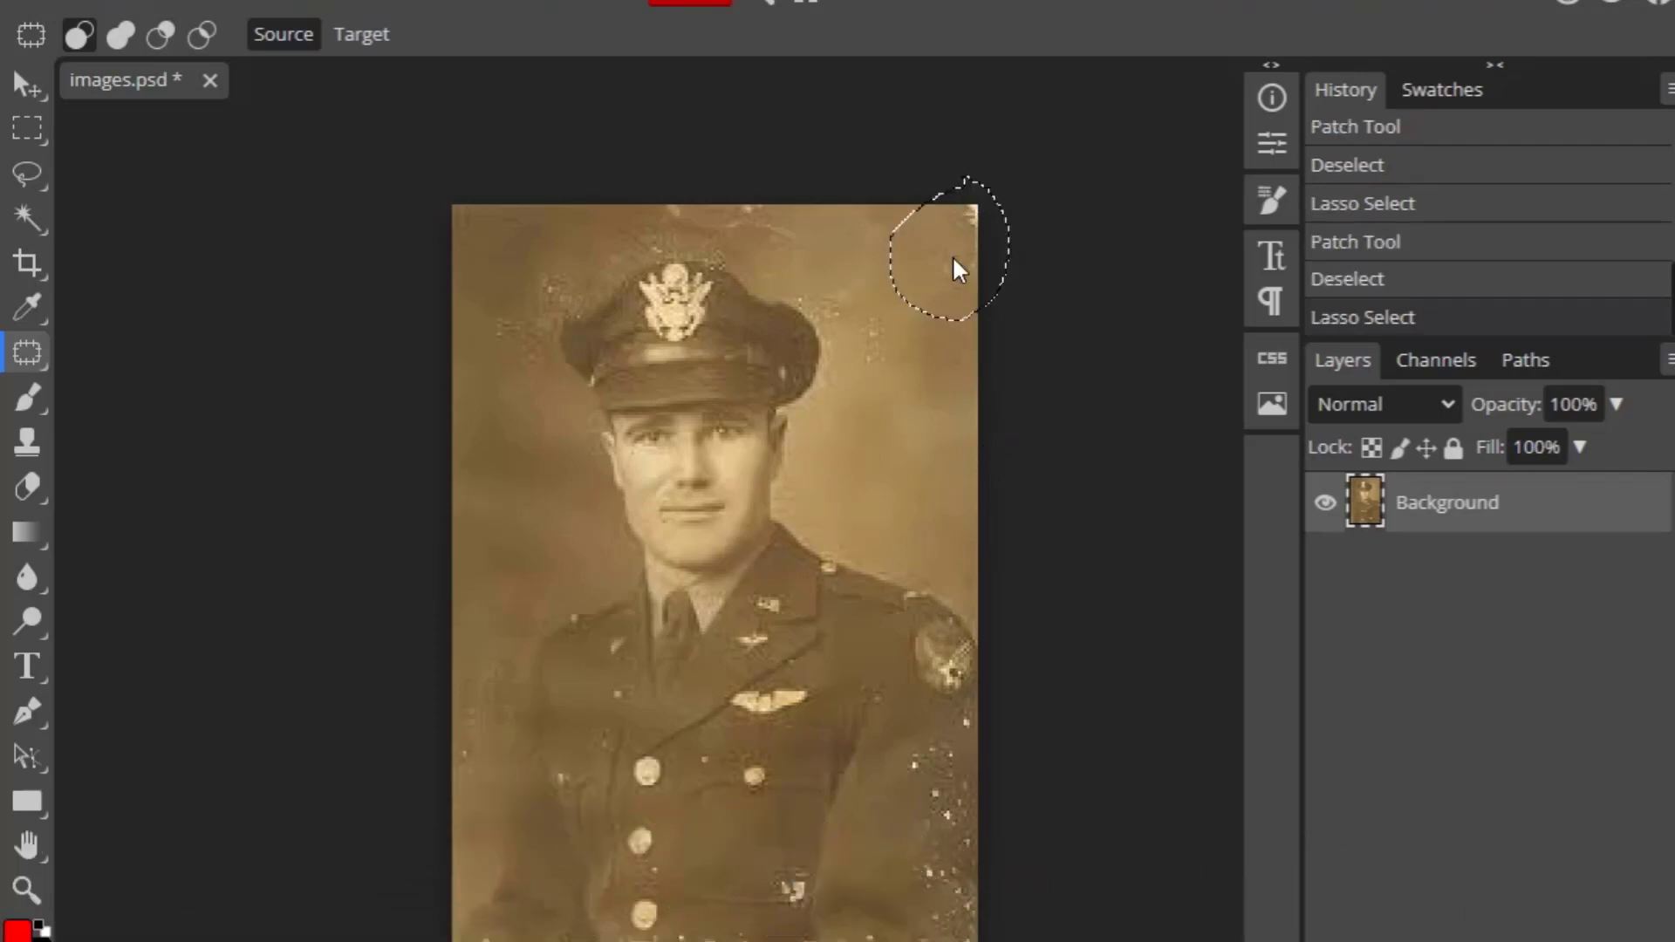
{"action": "mouse_move", "coordinate": [947, 273]}
{"action": "left_mouse_down"}
{"action": "mouse_move", "coordinate": [912, 501]}
{"action": "mouse_move", "coordinate": [954, 342]}
{"action": "left_mouse_up"}
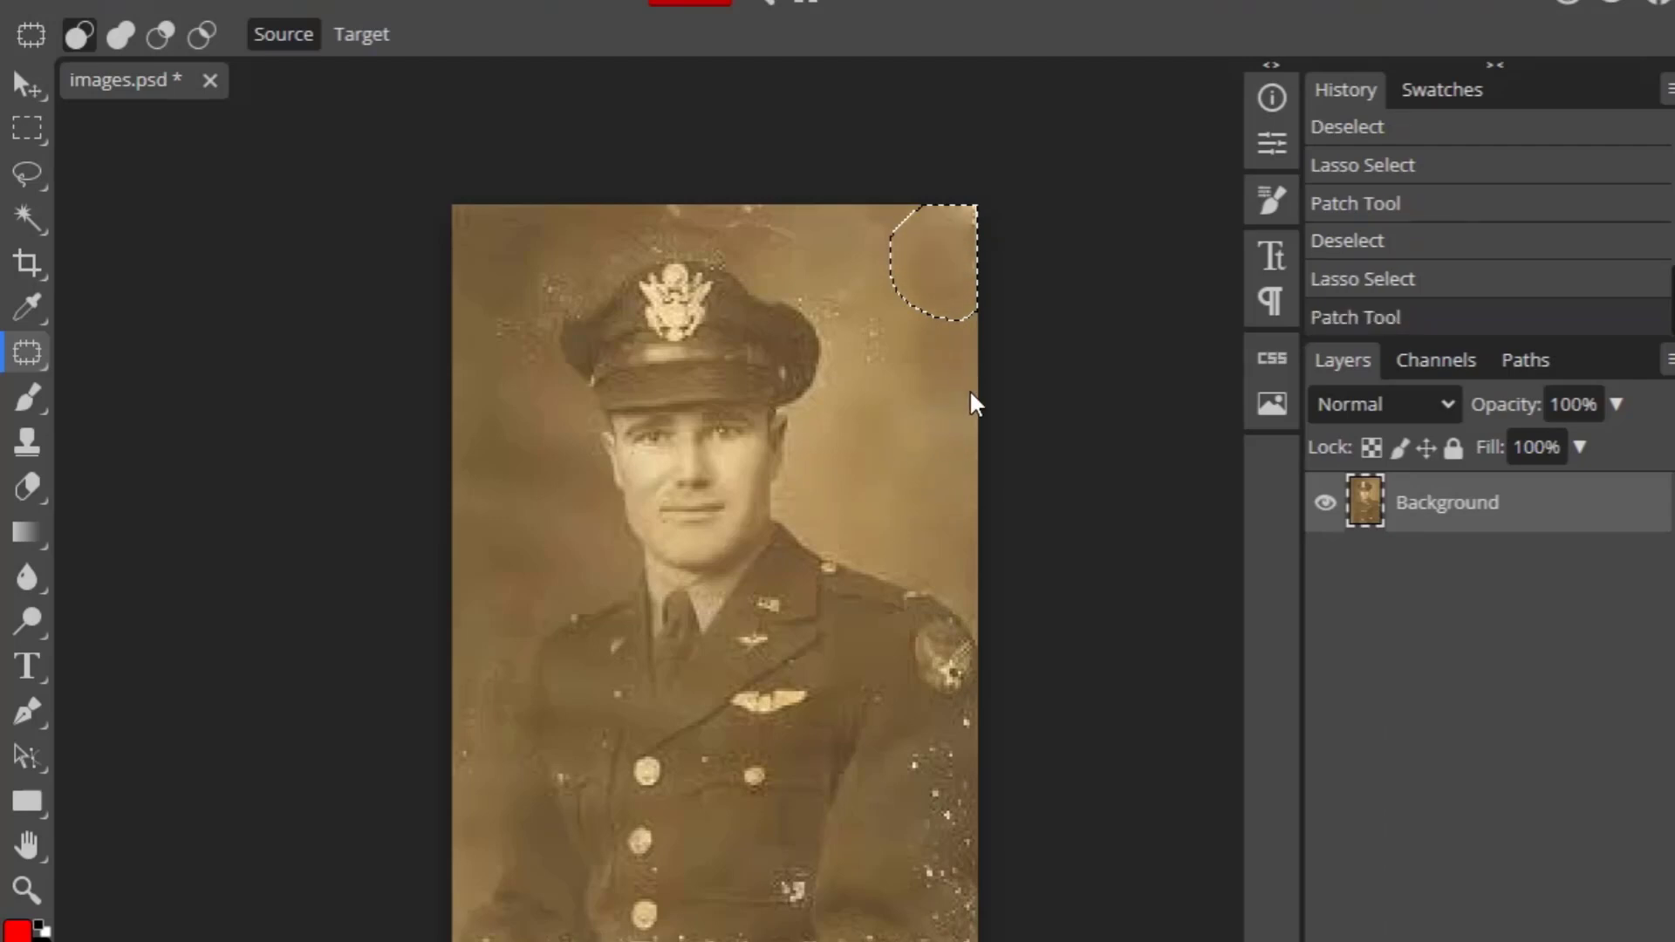
{"action": "left_click", "coordinate": [1024, 377]}
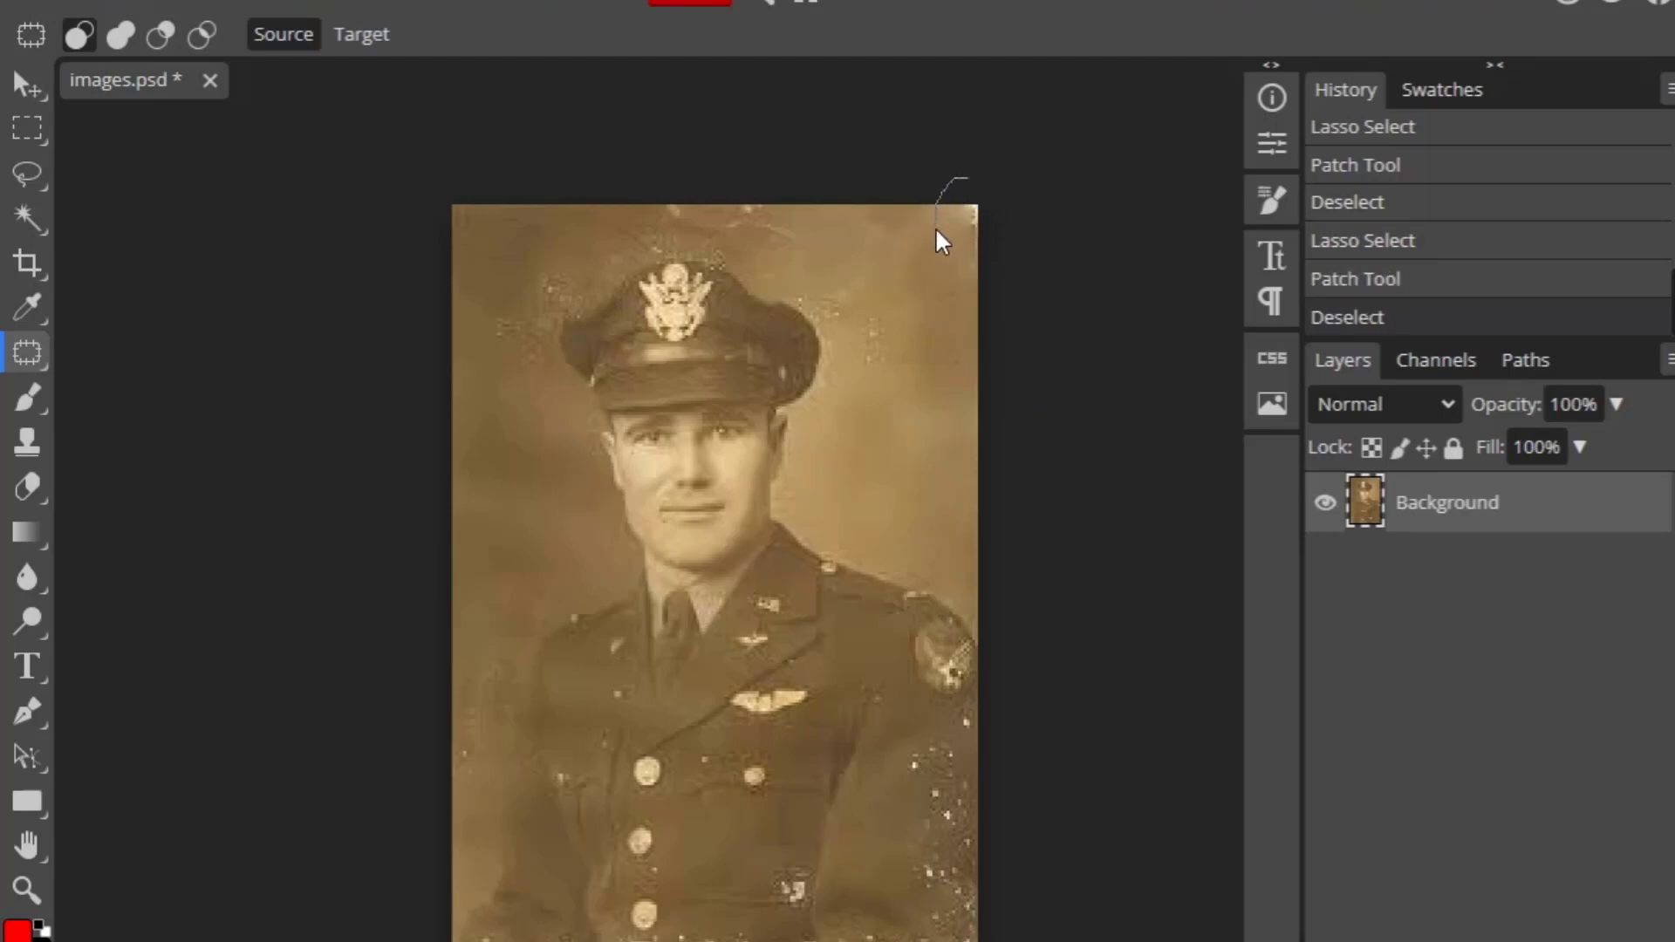
{"action": "left_click_drag", "start_coordinate": [965, 173], "coordinate": [963, 173]}
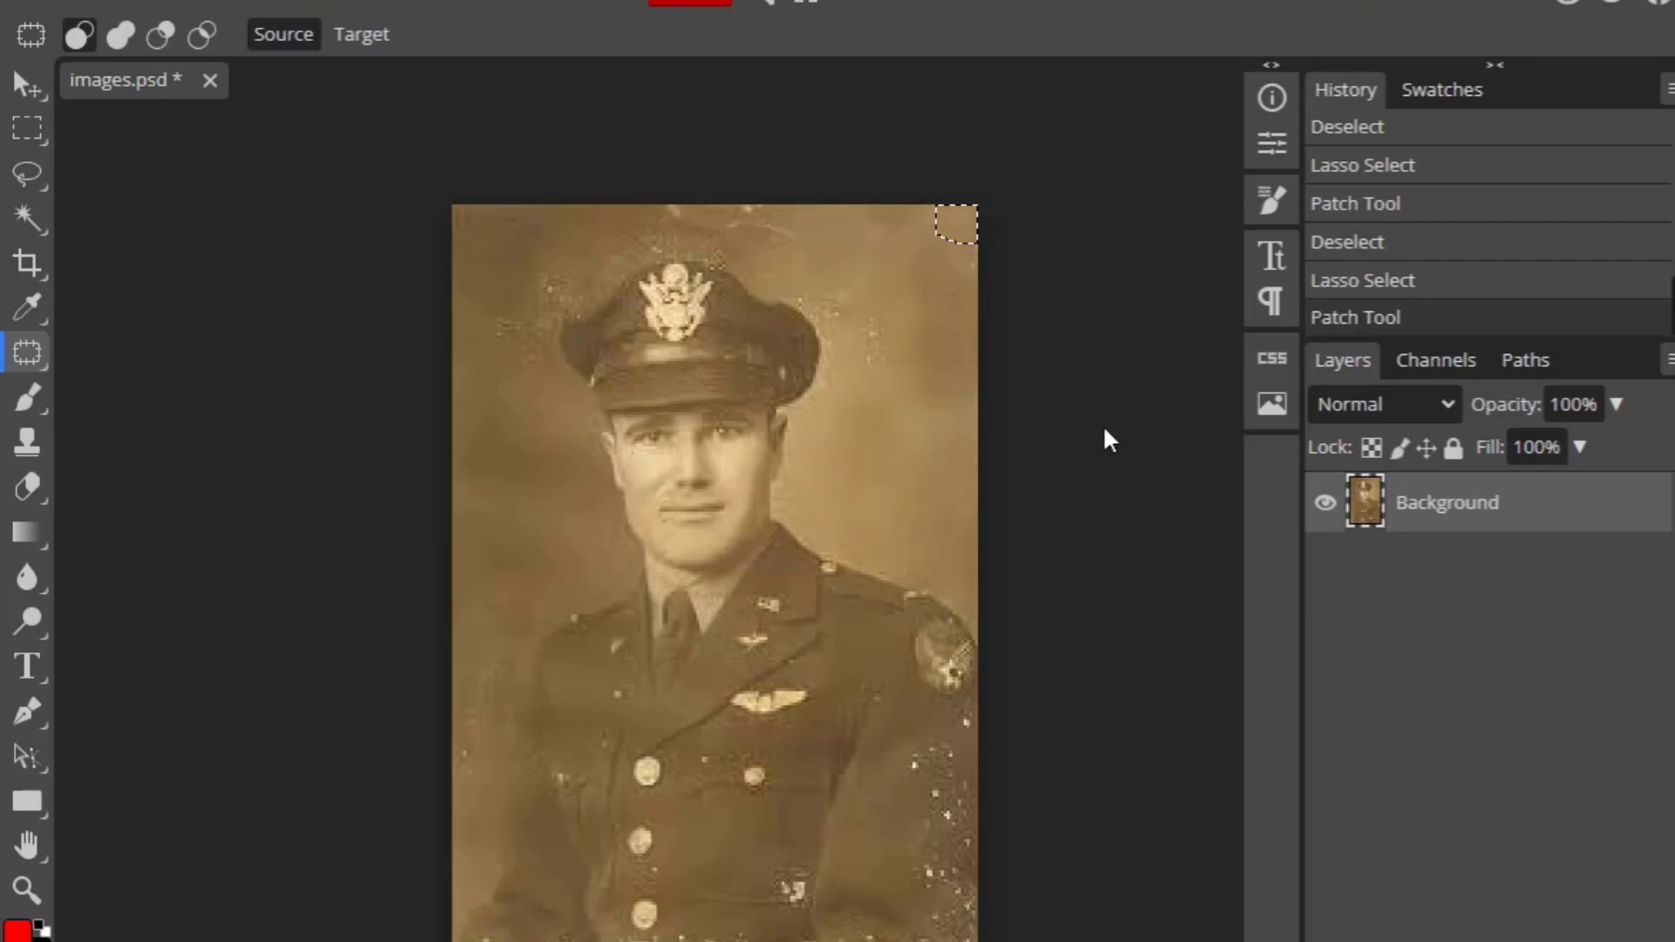
{"action": "key", "text": "ctrl+d"}
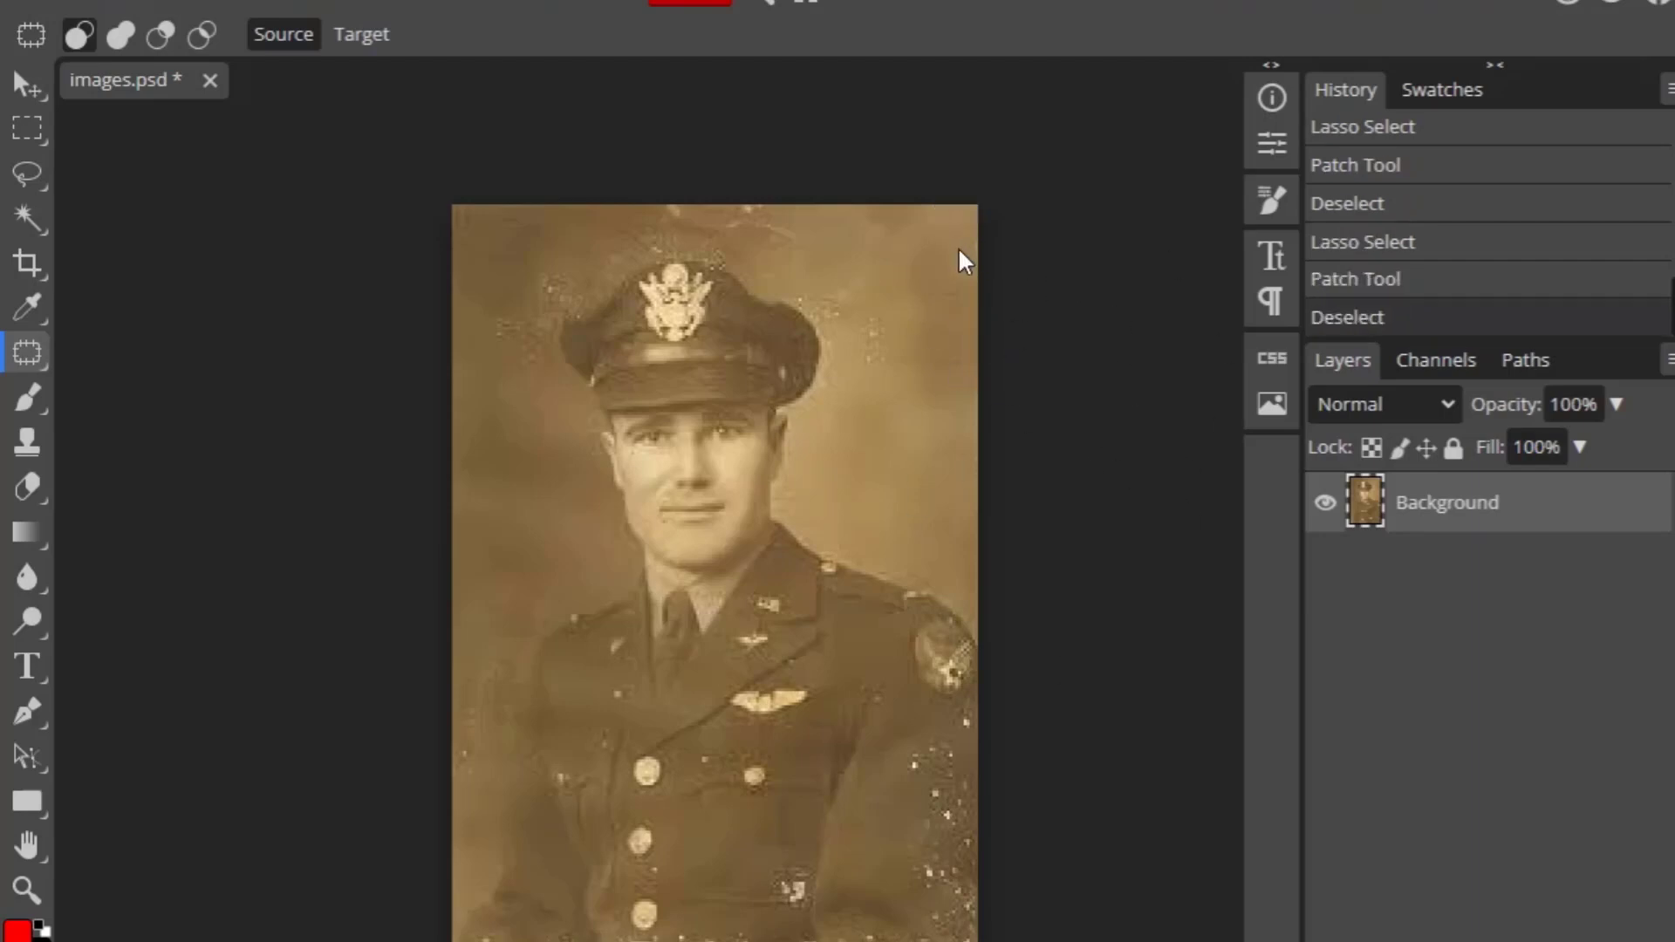
- Patch the vertical strip of speckles in the background to the right of the cap with clean background
{"action": "left_click_drag", "start_coordinate": [800, 371], "coordinate": [848, 394]}
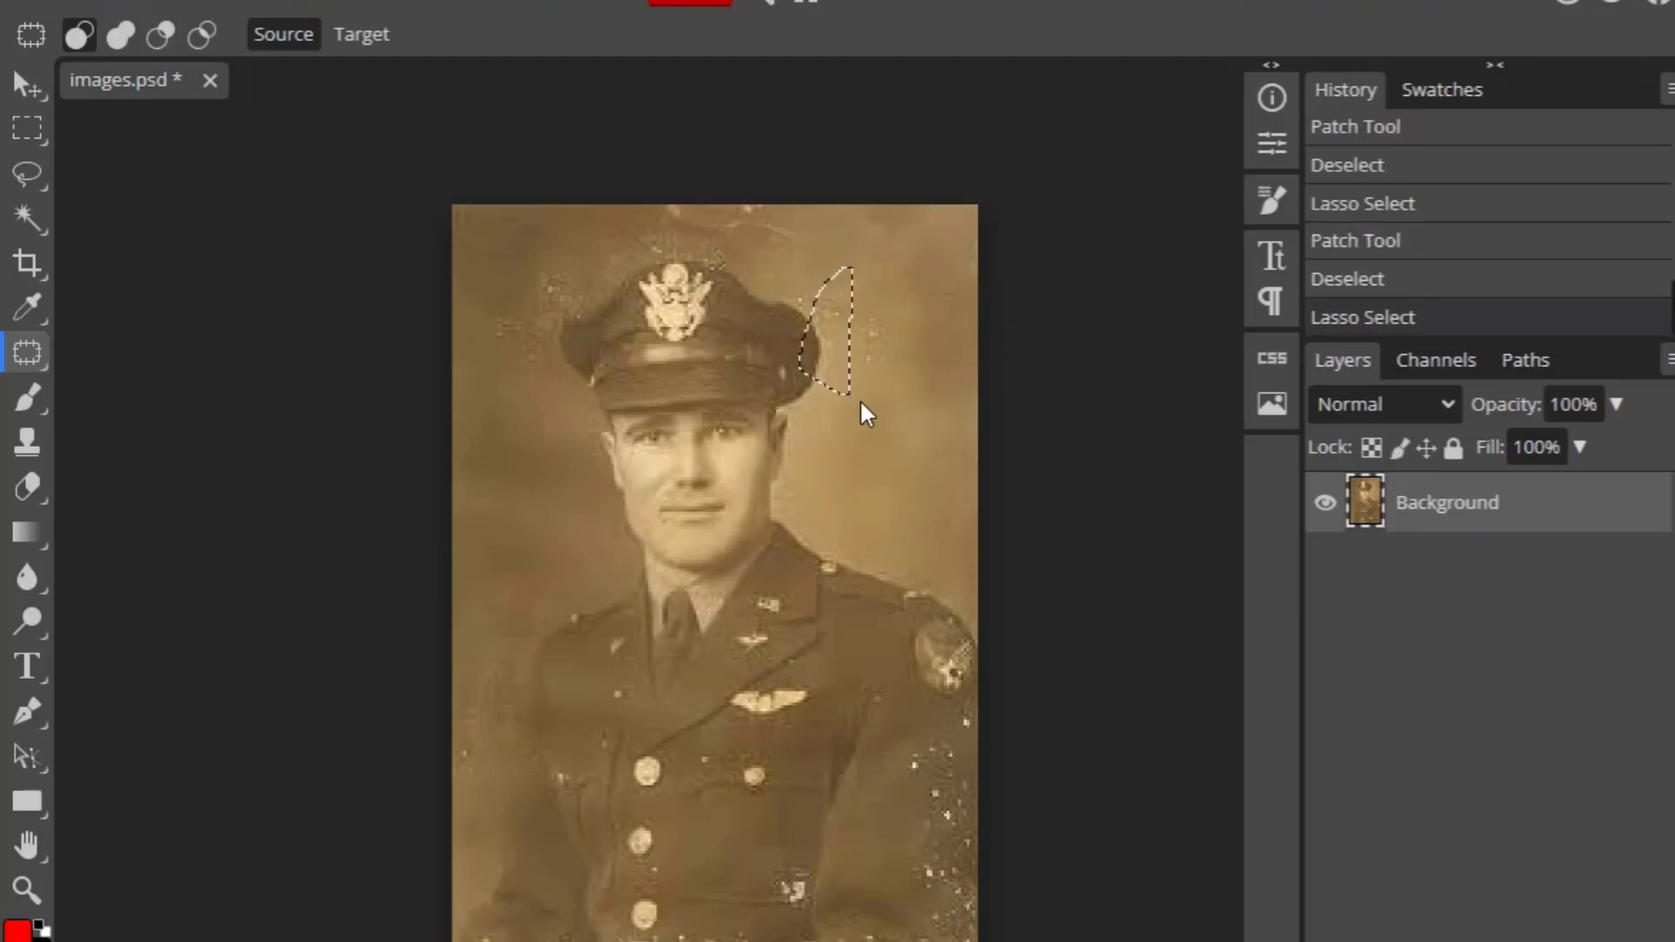
{"action": "key", "text": "ctrl+d"}
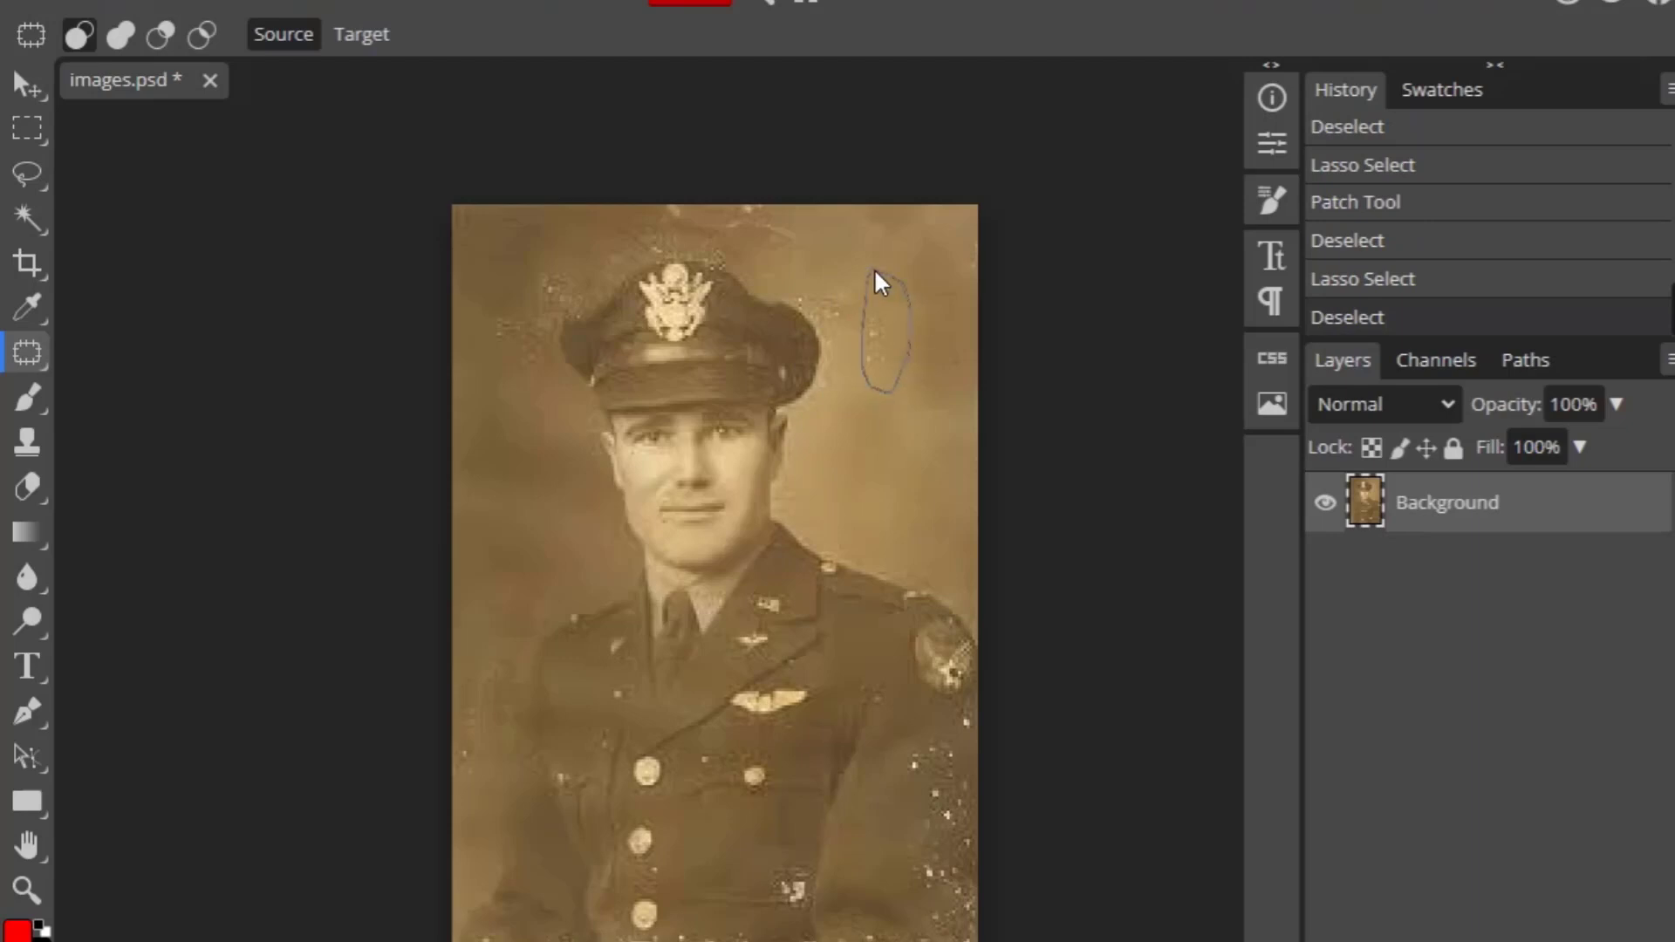
{"action": "left_click_drag", "start_coordinate": [874, 269], "coordinate": [875, 270]}
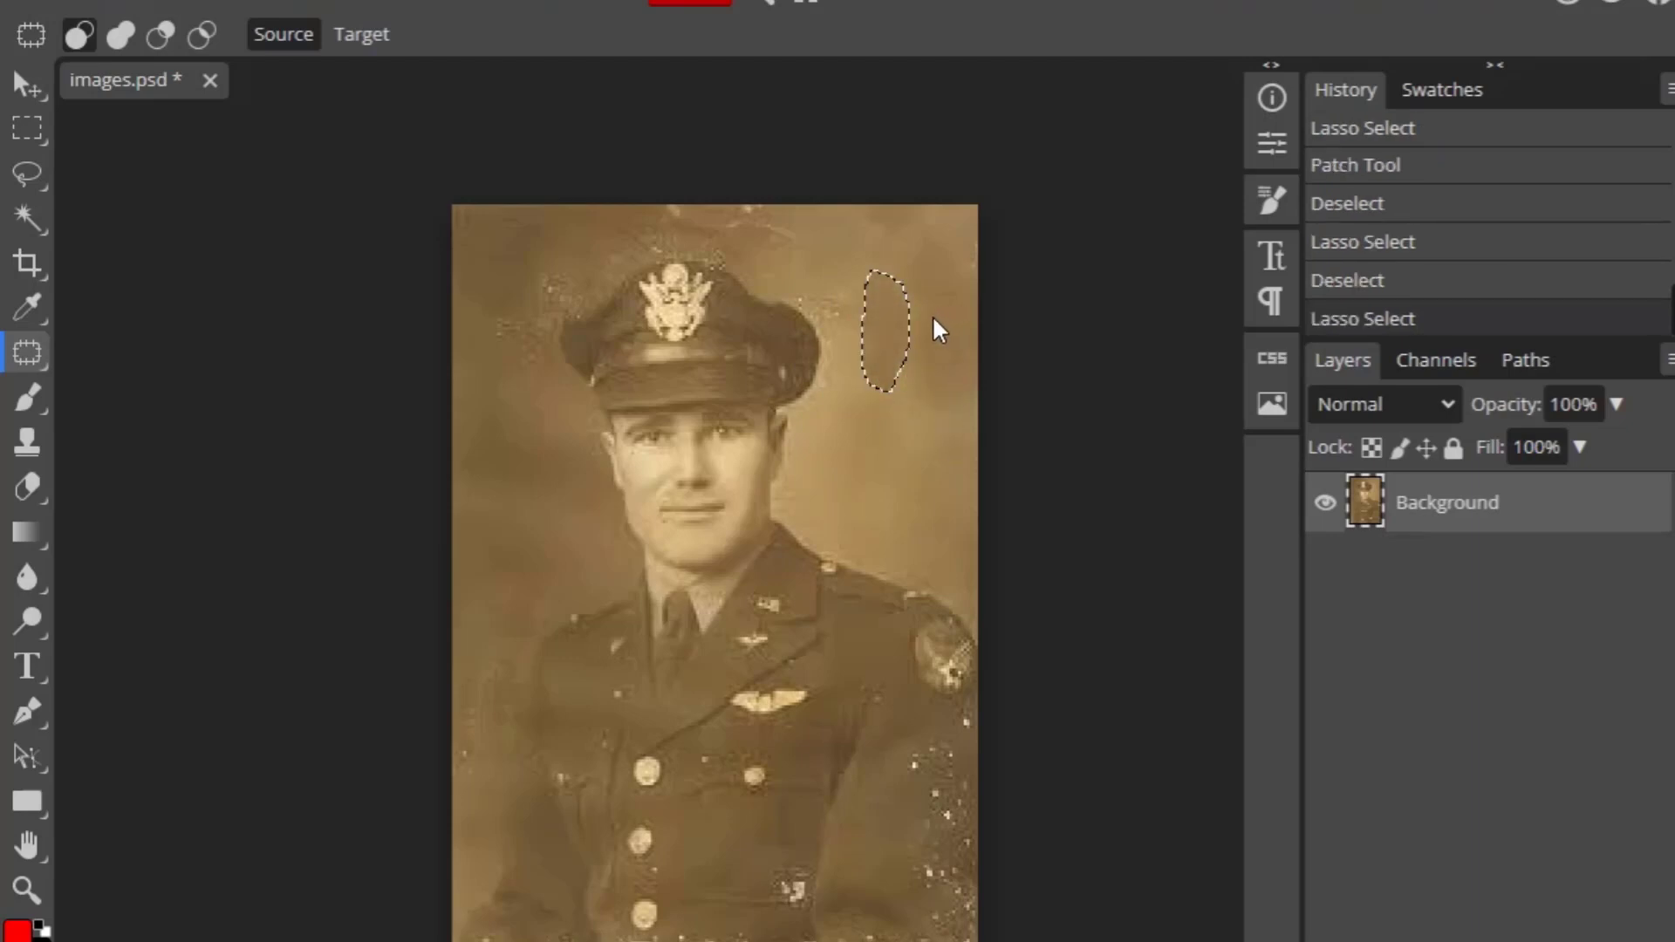
{"action": "left_click_drag", "start_coordinate": [932, 316], "coordinate": [930, 316]}
{"action": "key", "text": "ctrl+d"}
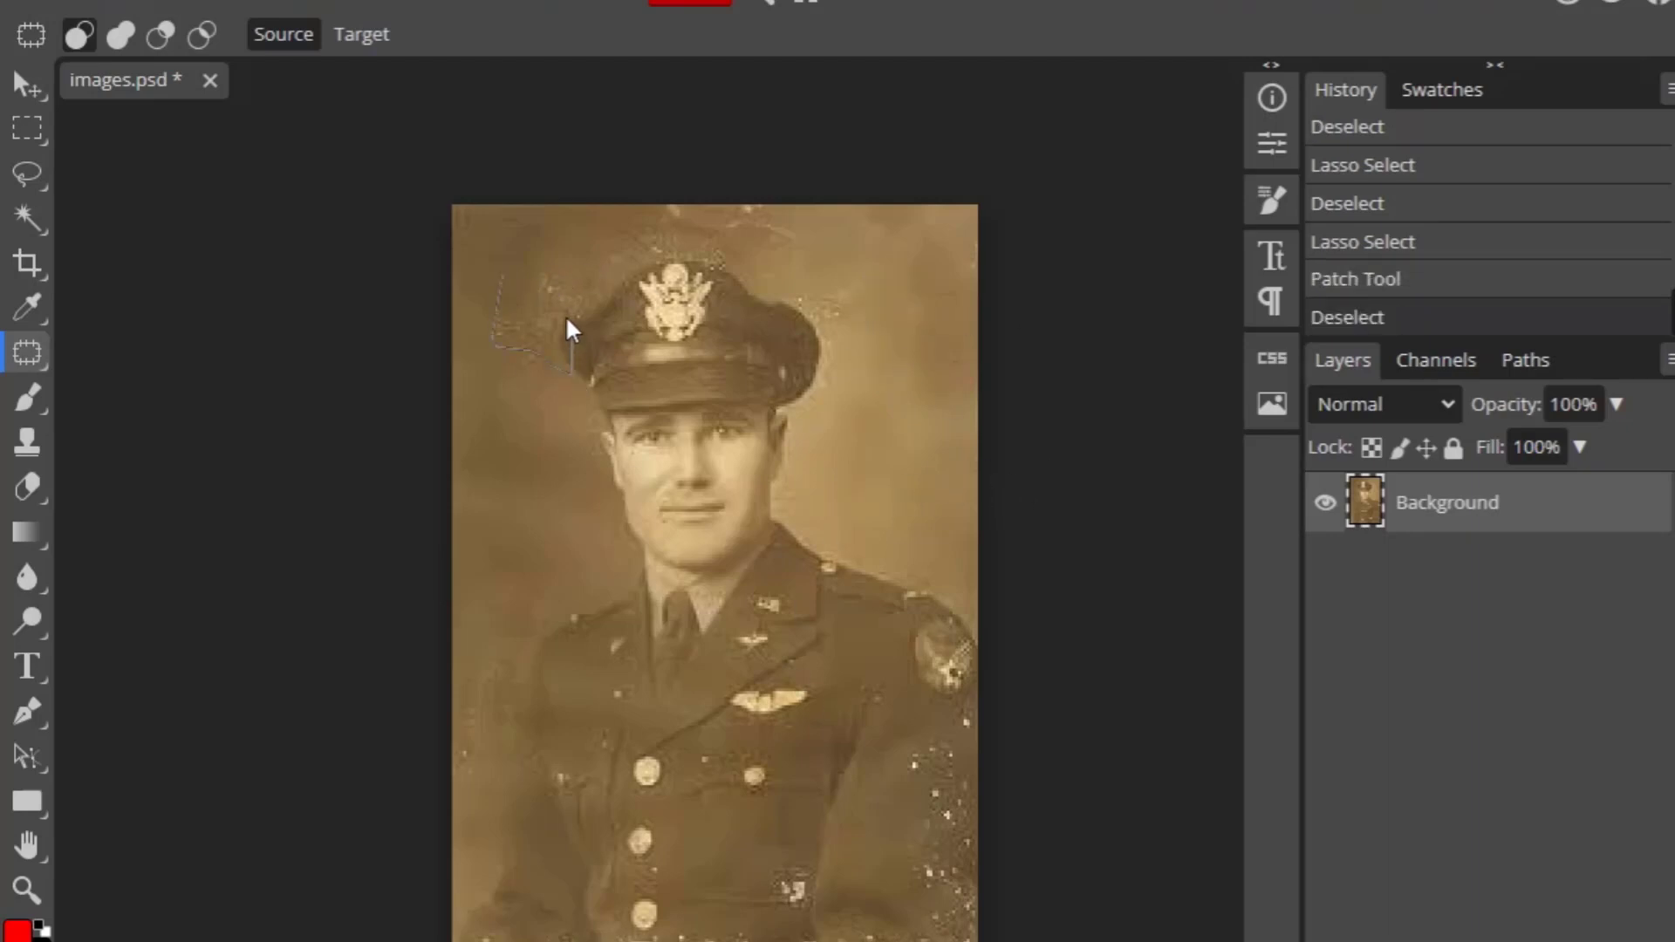
- Outline the speckled background left of the cap and shift it down beside the face with the Content-Aware Move Tool
{"action": "left_click_drag", "start_coordinate": [567, 322], "coordinate": [552, 315]}
{"action": "key", "text": "ctrl+d"}
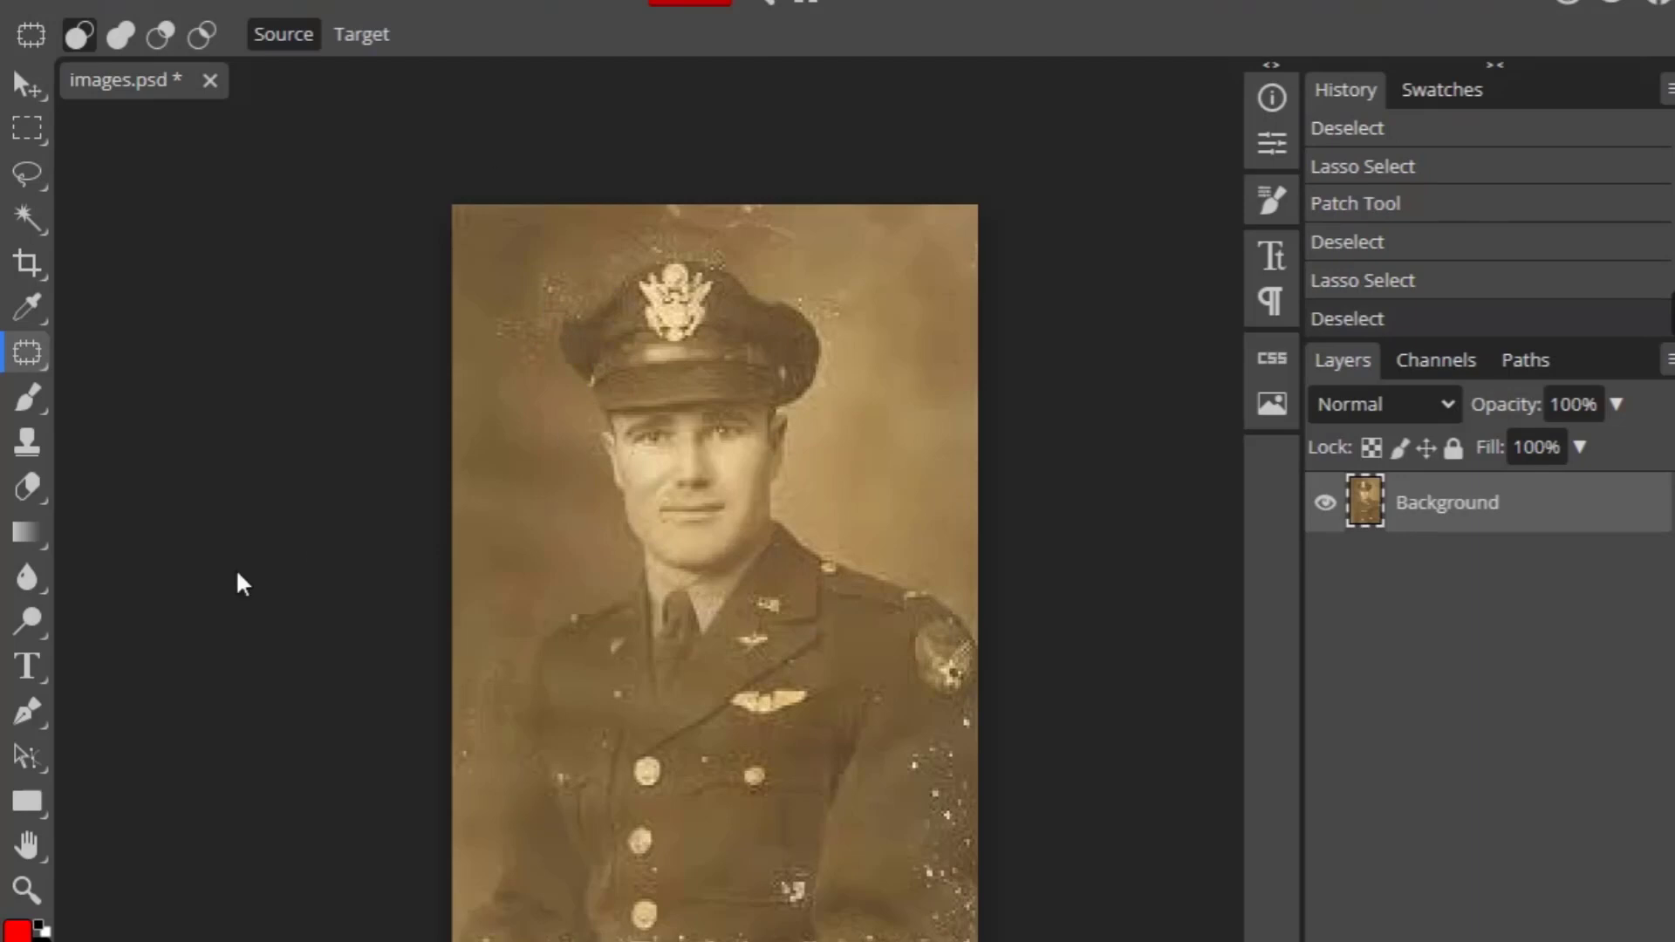
{"action": "left_click", "coordinate": [33, 349]}
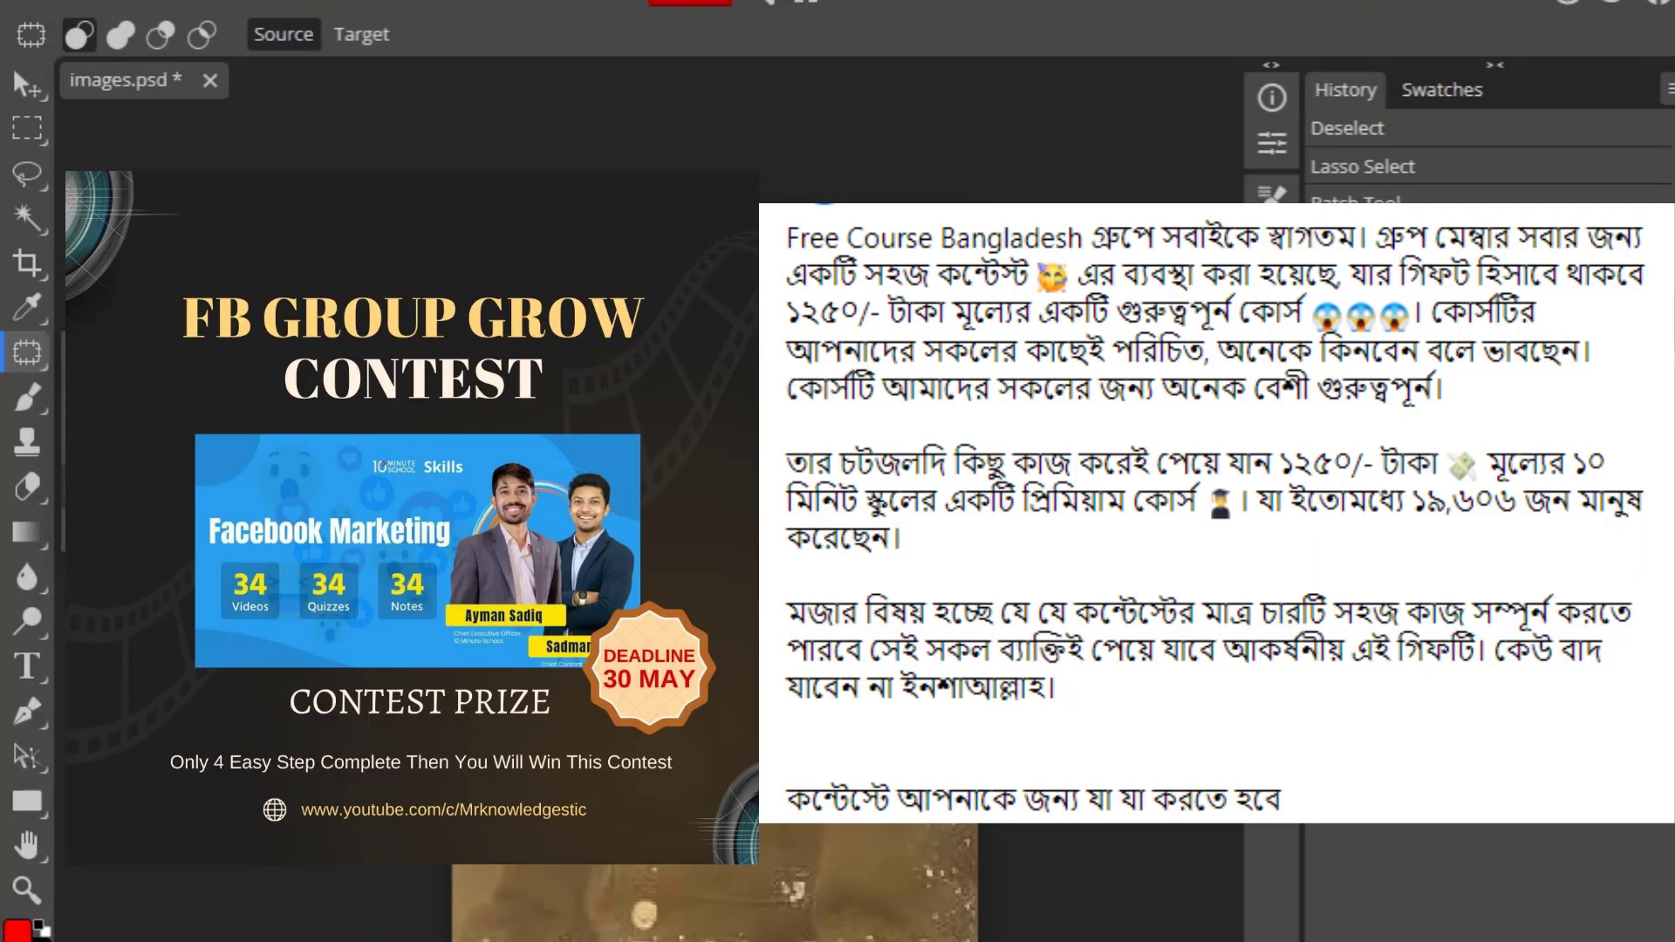
{"action": "left_click", "coordinate": [166, 485]}
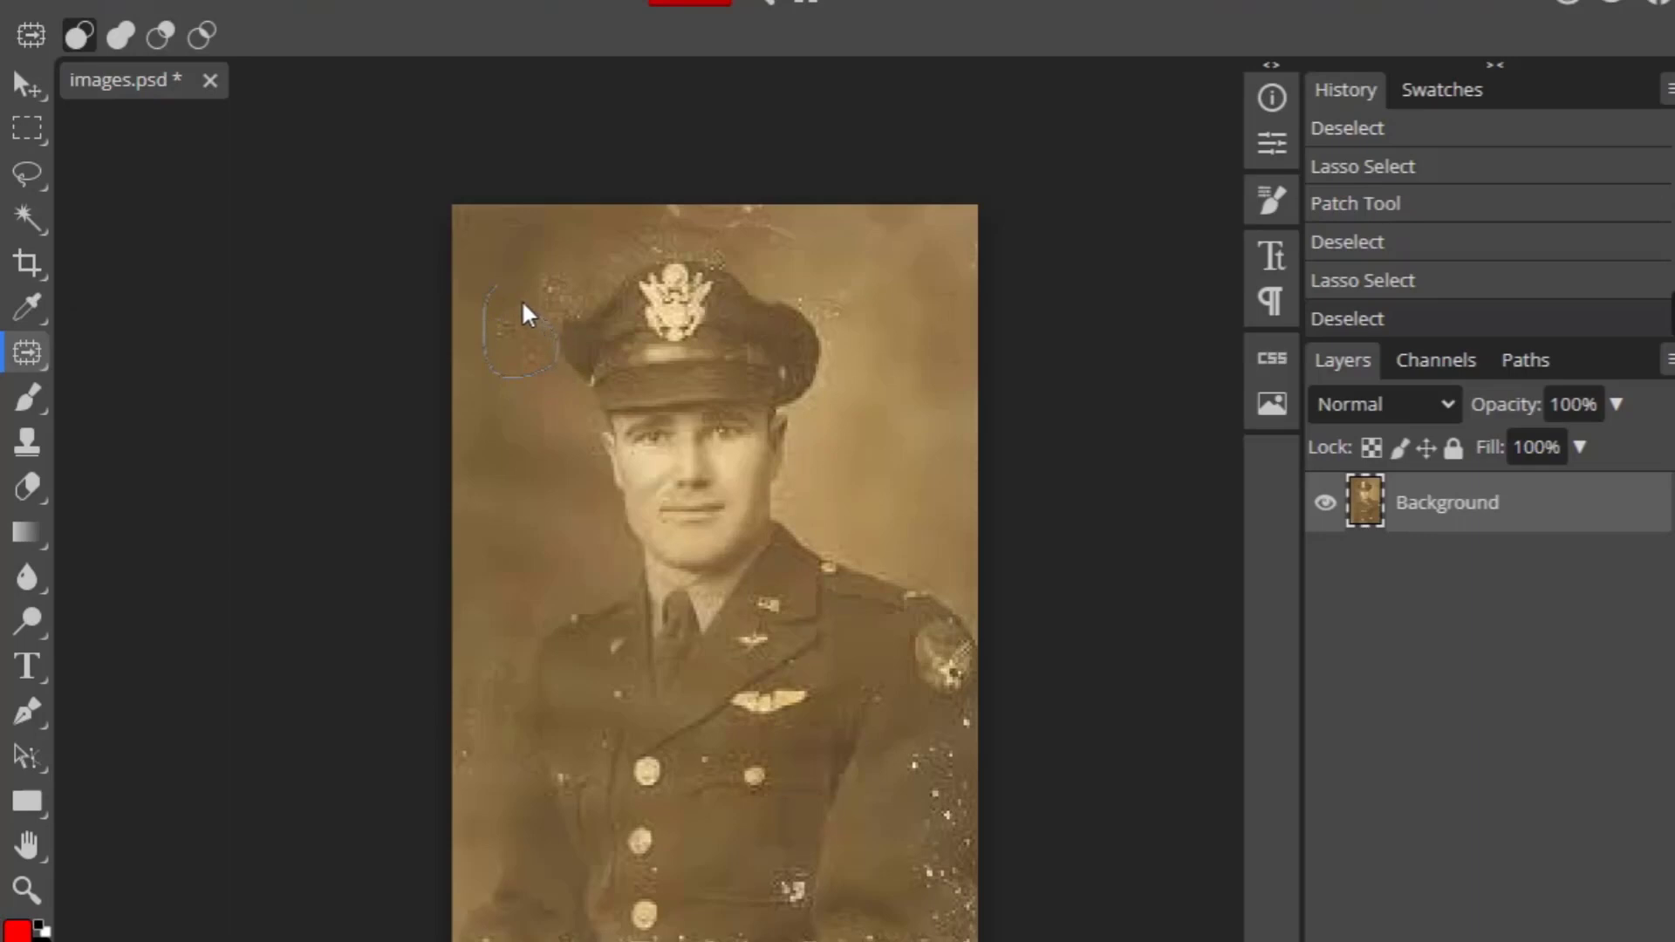
{"action": "left_click_drag", "start_coordinate": [496, 294], "coordinate": [496, 295]}
{"action": "left_click_drag", "start_coordinate": [509, 375], "coordinate": [486, 430]}
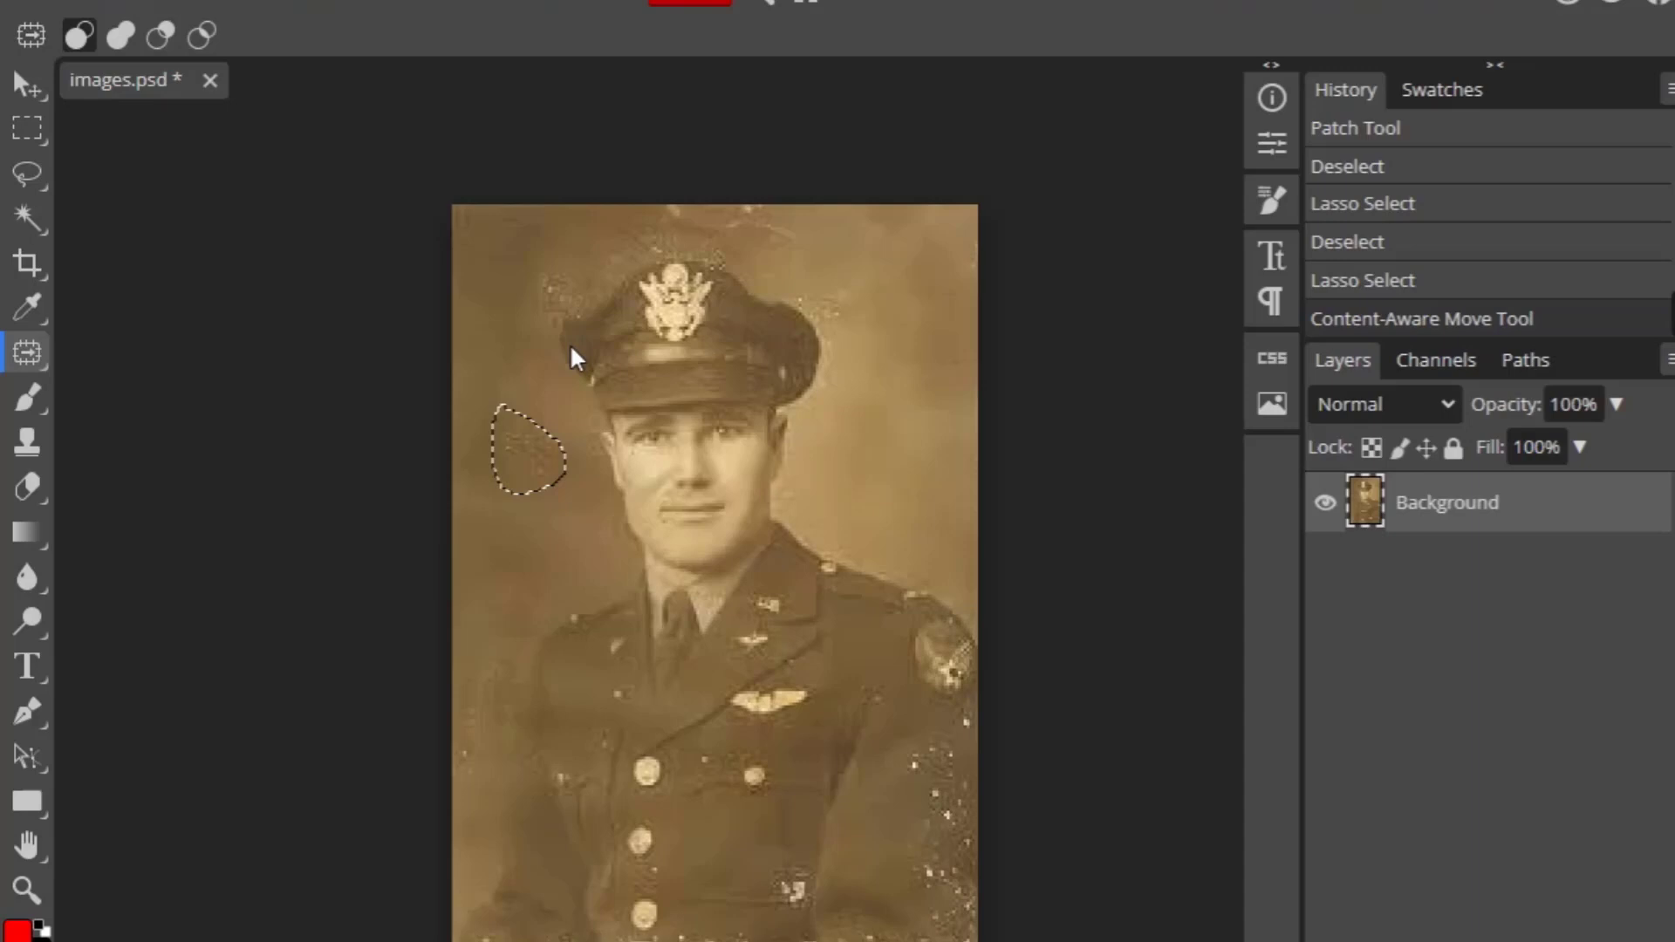
{"action": "key", "text": "ctrl+d"}
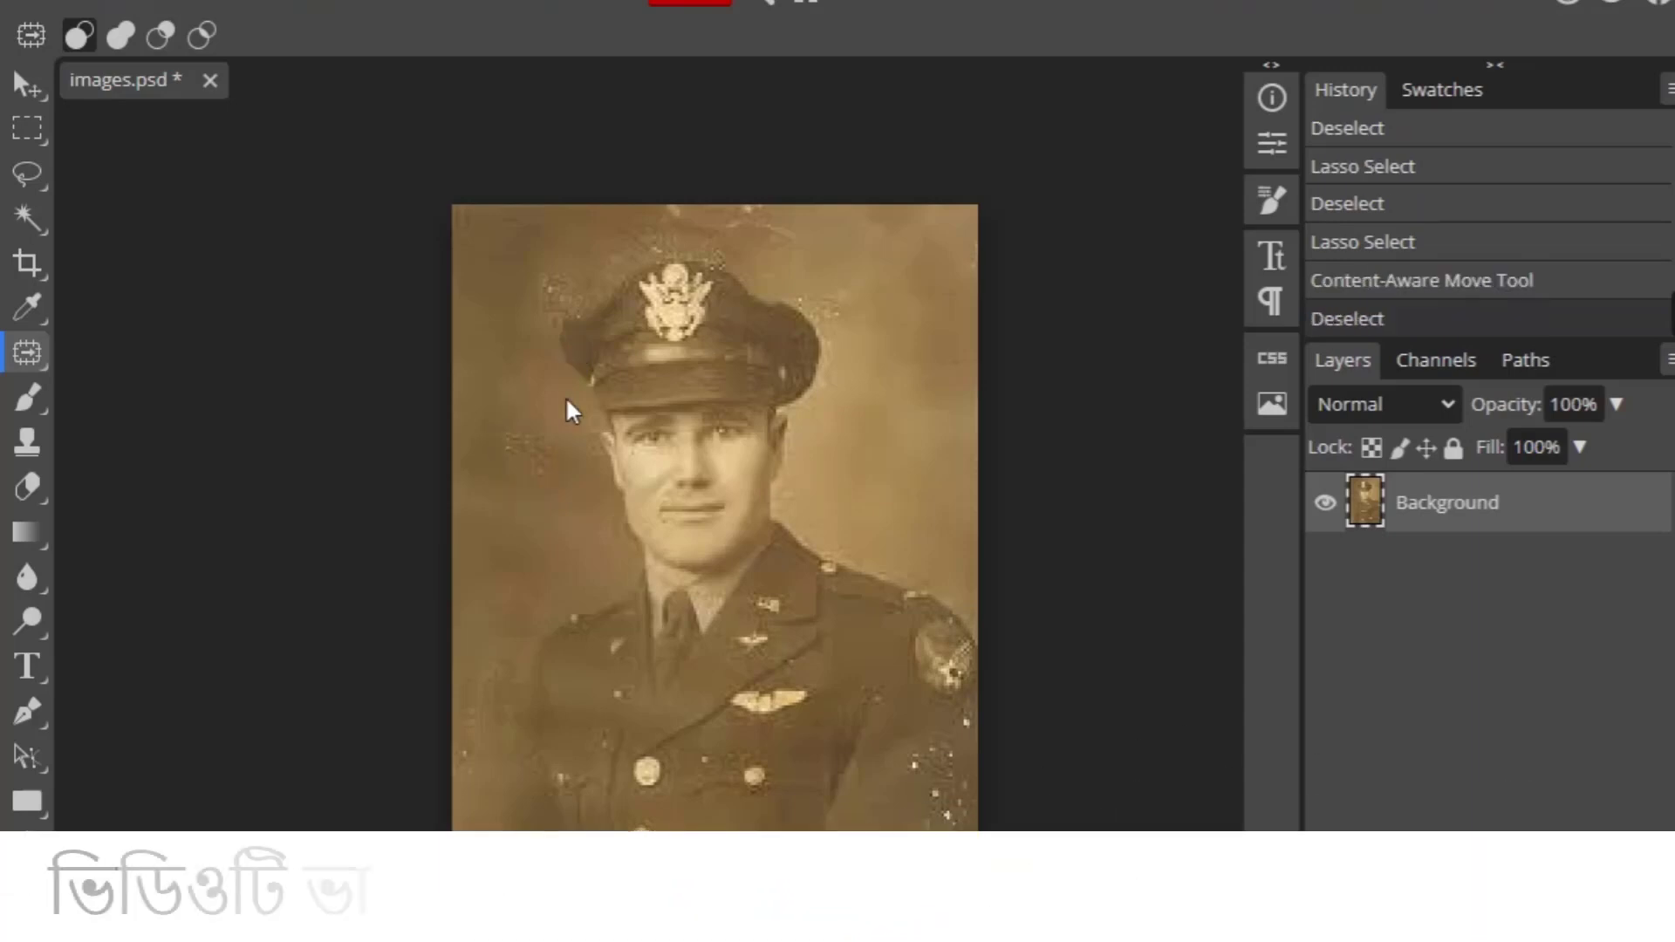
- Remove the speckles beside the face by content-aware moving that area off the photo's left side
{"action": "mouse_move", "coordinate": [567, 410]}
{"action": "left_mouse_down"}
{"action": "mouse_move", "coordinate": [486, 422]}
{"action": "mouse_move", "coordinate": [517, 503]}
{"action": "mouse_move", "coordinate": [558, 501]}
{"action": "mouse_move", "coordinate": [584, 455]}
{"action": "mouse_move", "coordinate": [505, 401]}
{"action": "mouse_move", "coordinate": [530, 459]}
{"action": "mouse_move", "coordinate": [260, 450]}
{"action": "left_mouse_up"}
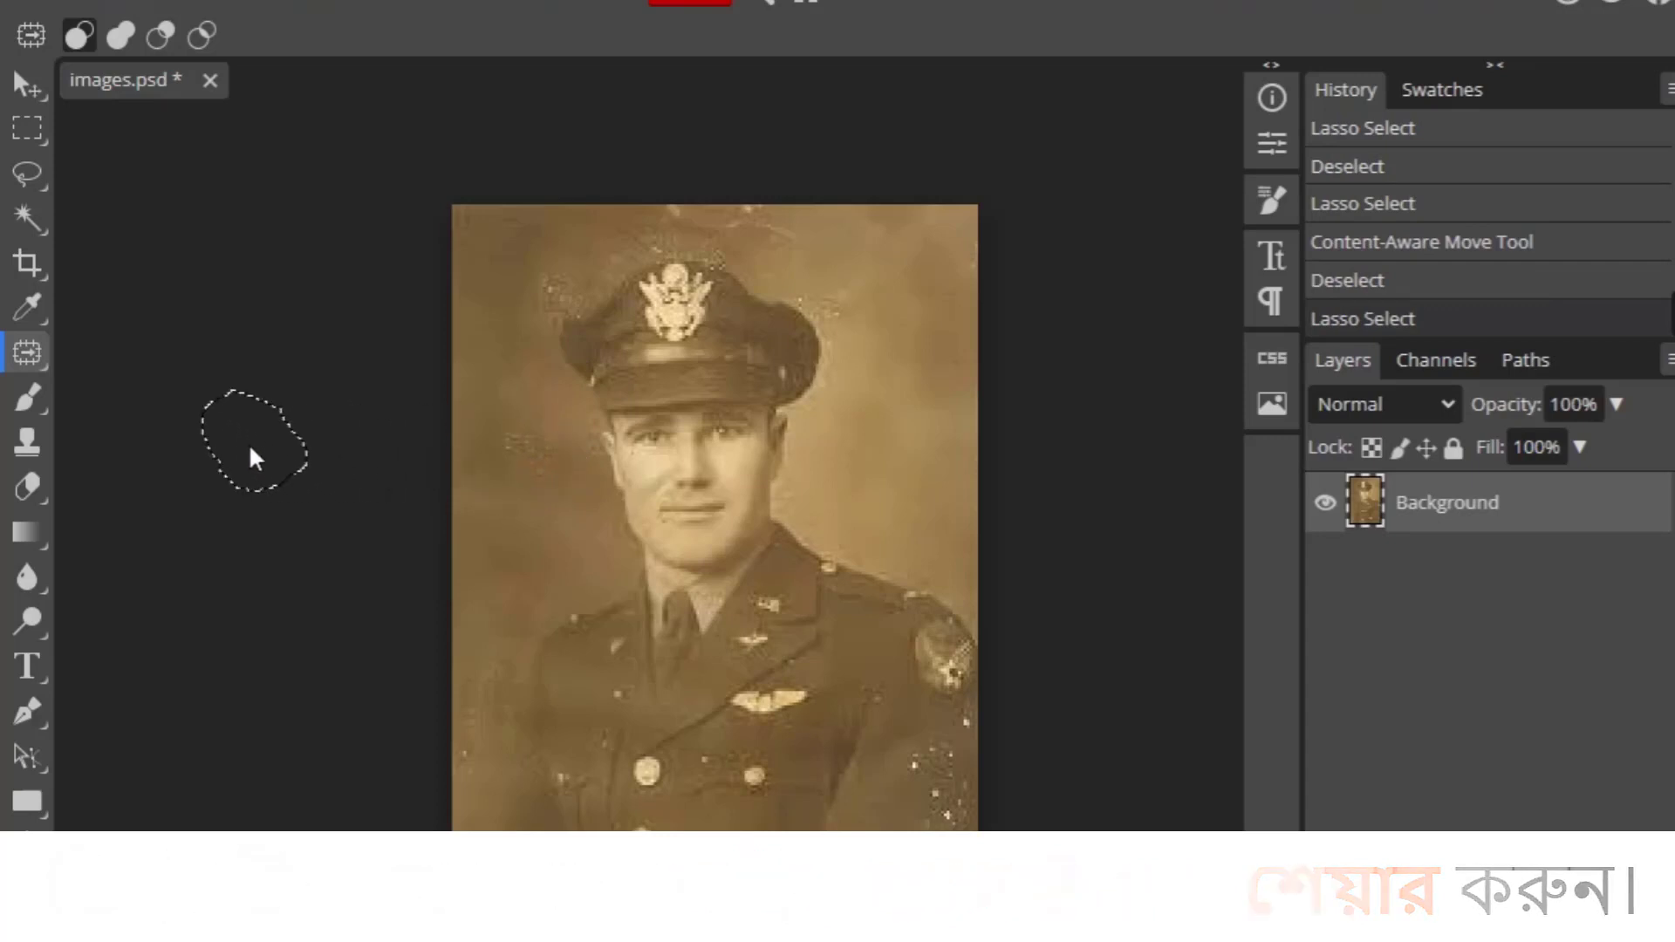
{"action": "left_click_drag", "start_coordinate": [248, 441], "coordinate": [368, 553]}
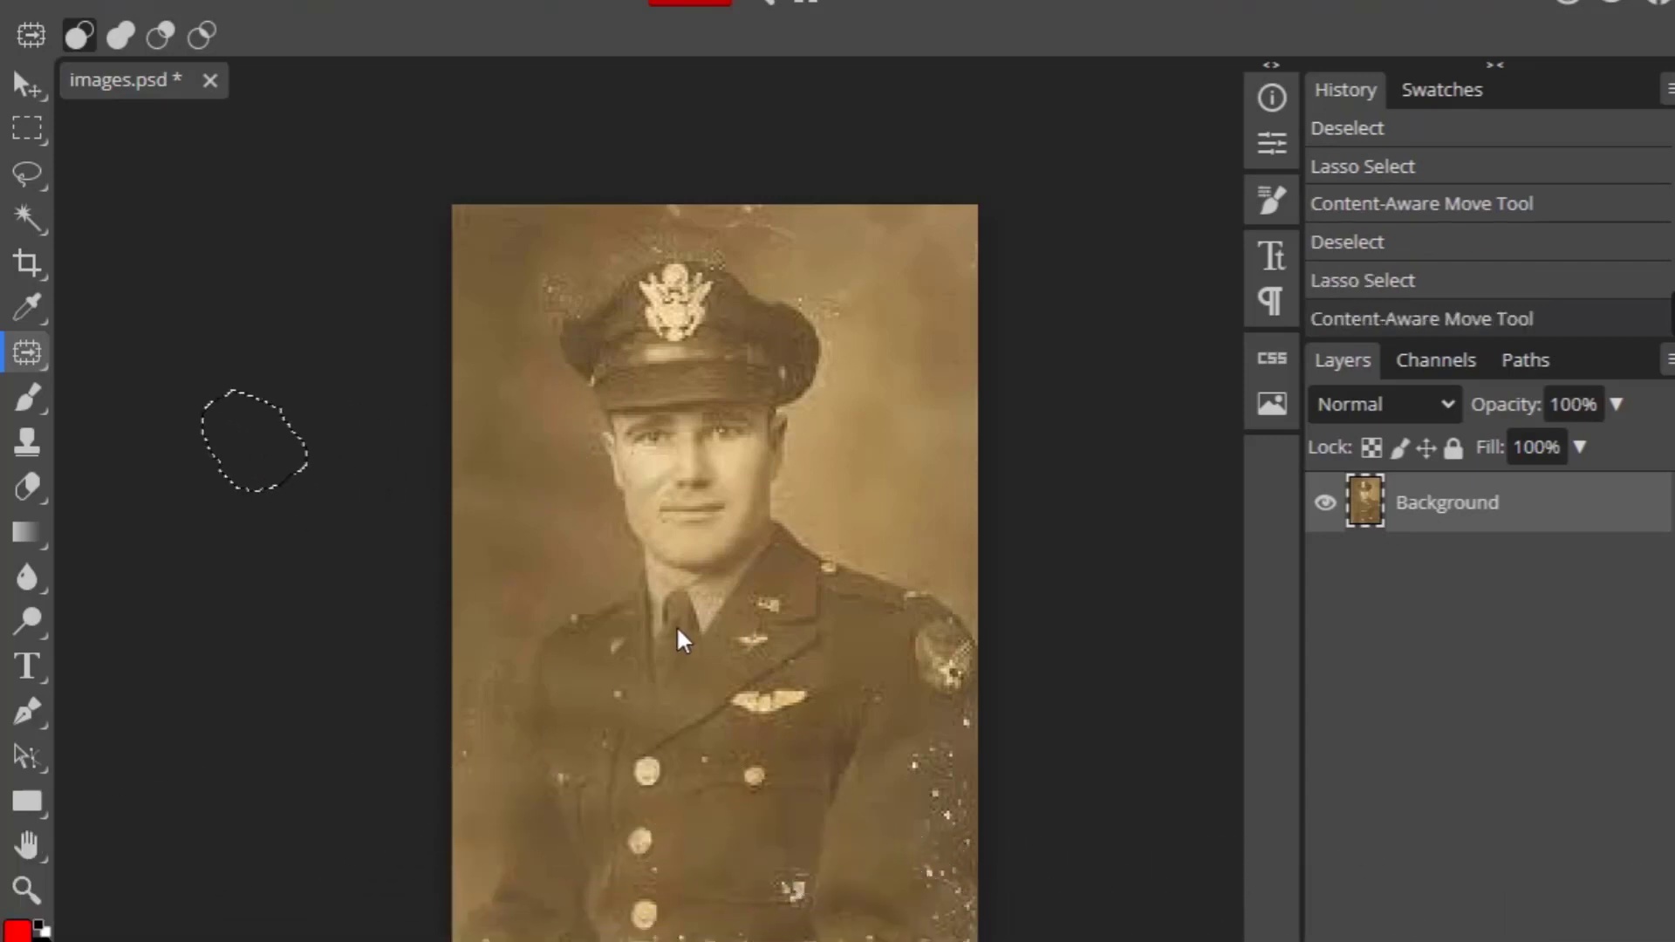
{"action": "key", "text": "ctrl+d"}
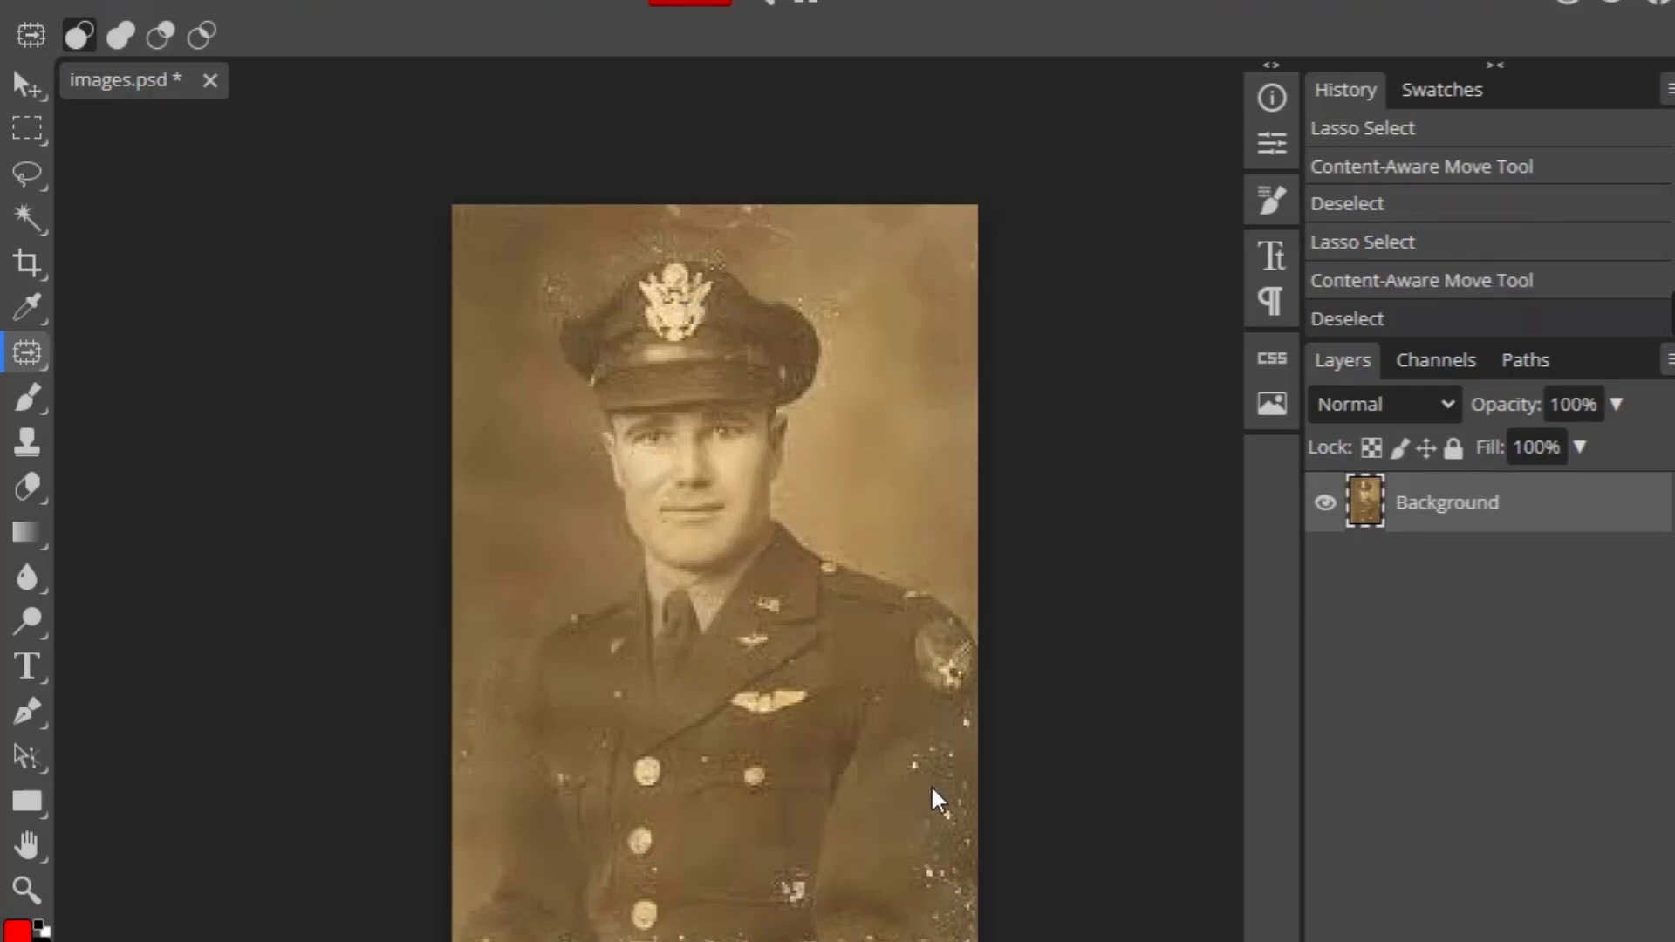
{"action": "left_click", "coordinate": [924, 746]}
{"action": "left_click", "coordinate": [926, 732]}
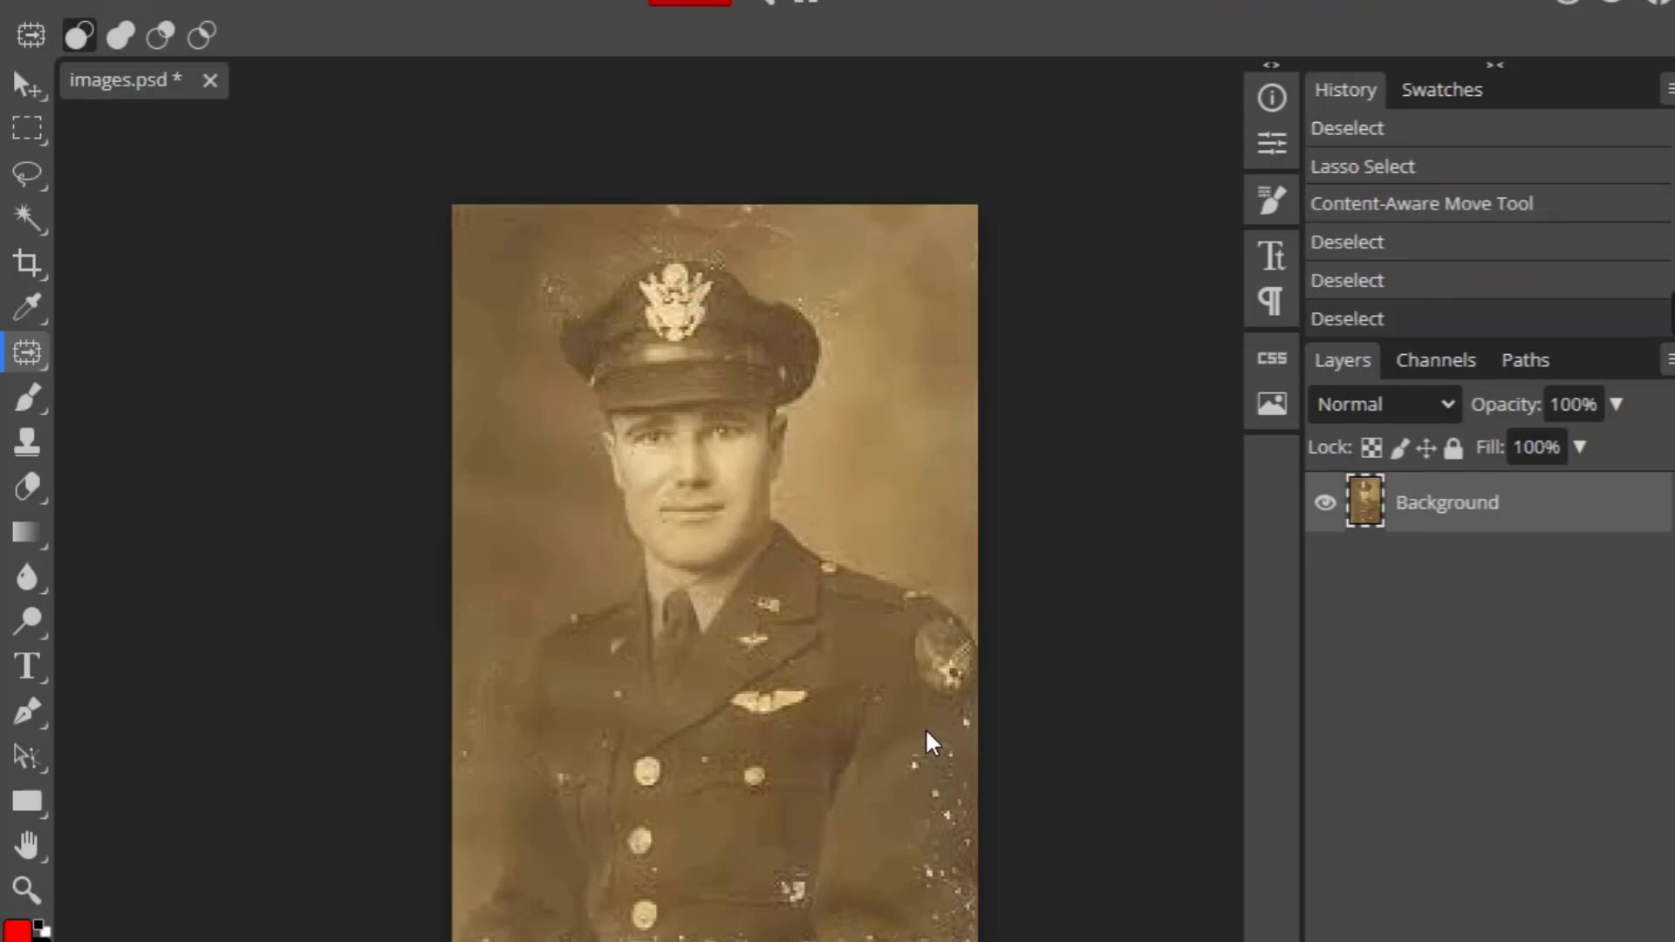
{"action": "left_click_drag", "start_coordinate": [923, 719], "coordinate": [923, 721]}
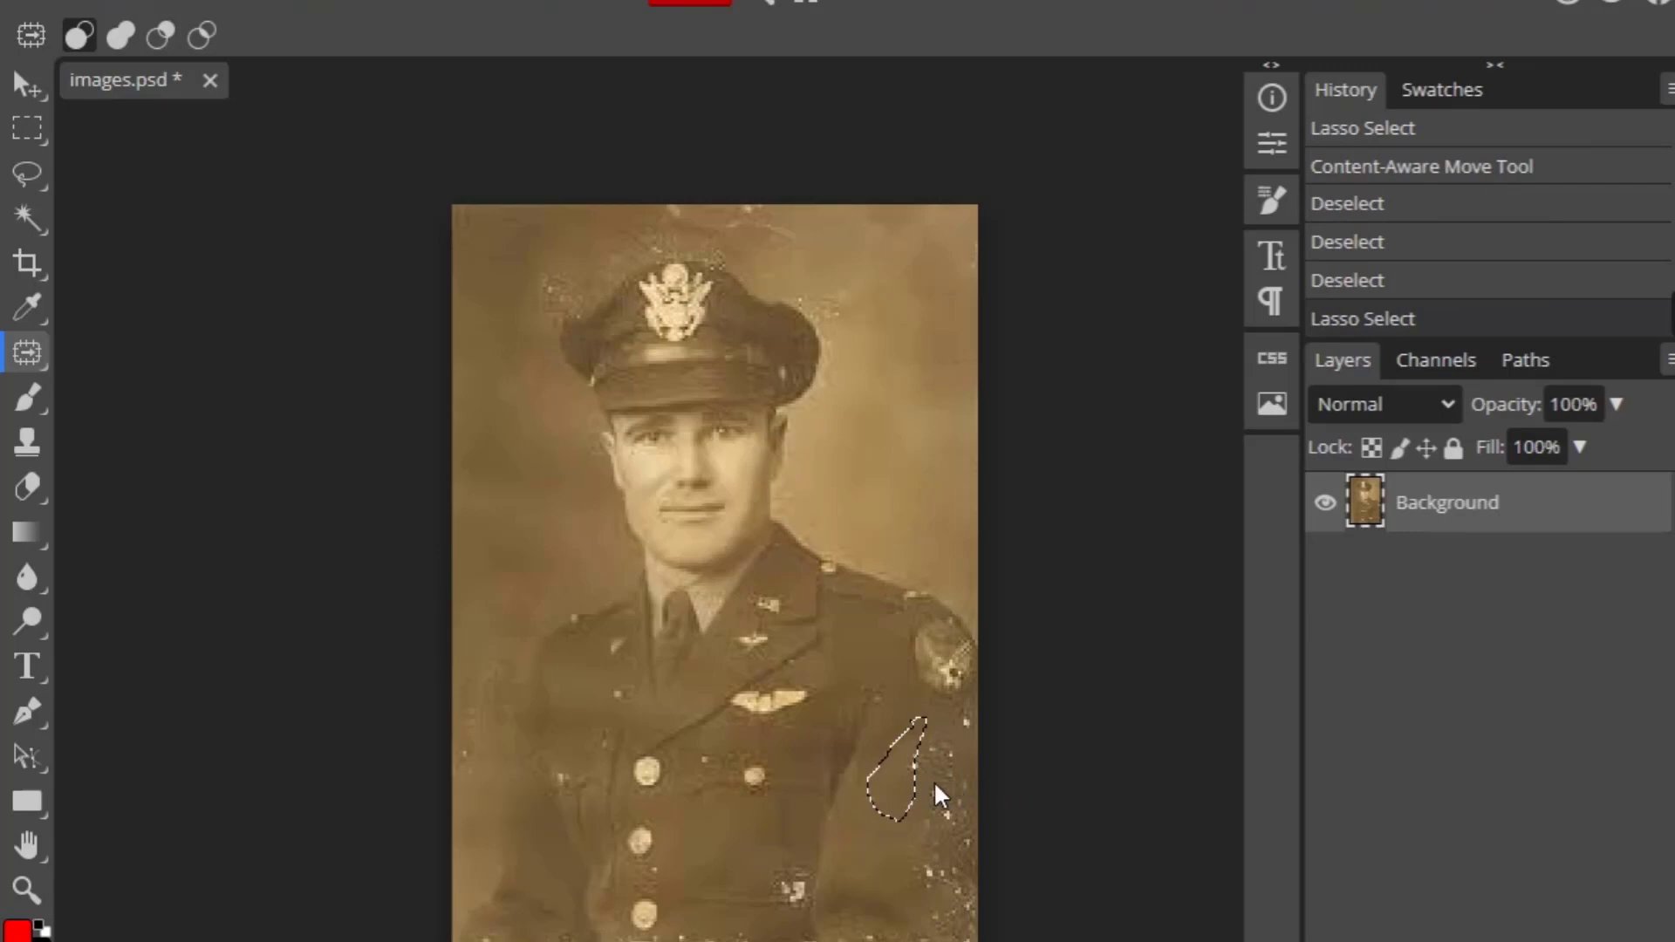
{"action": "left_click", "coordinate": [939, 784]}
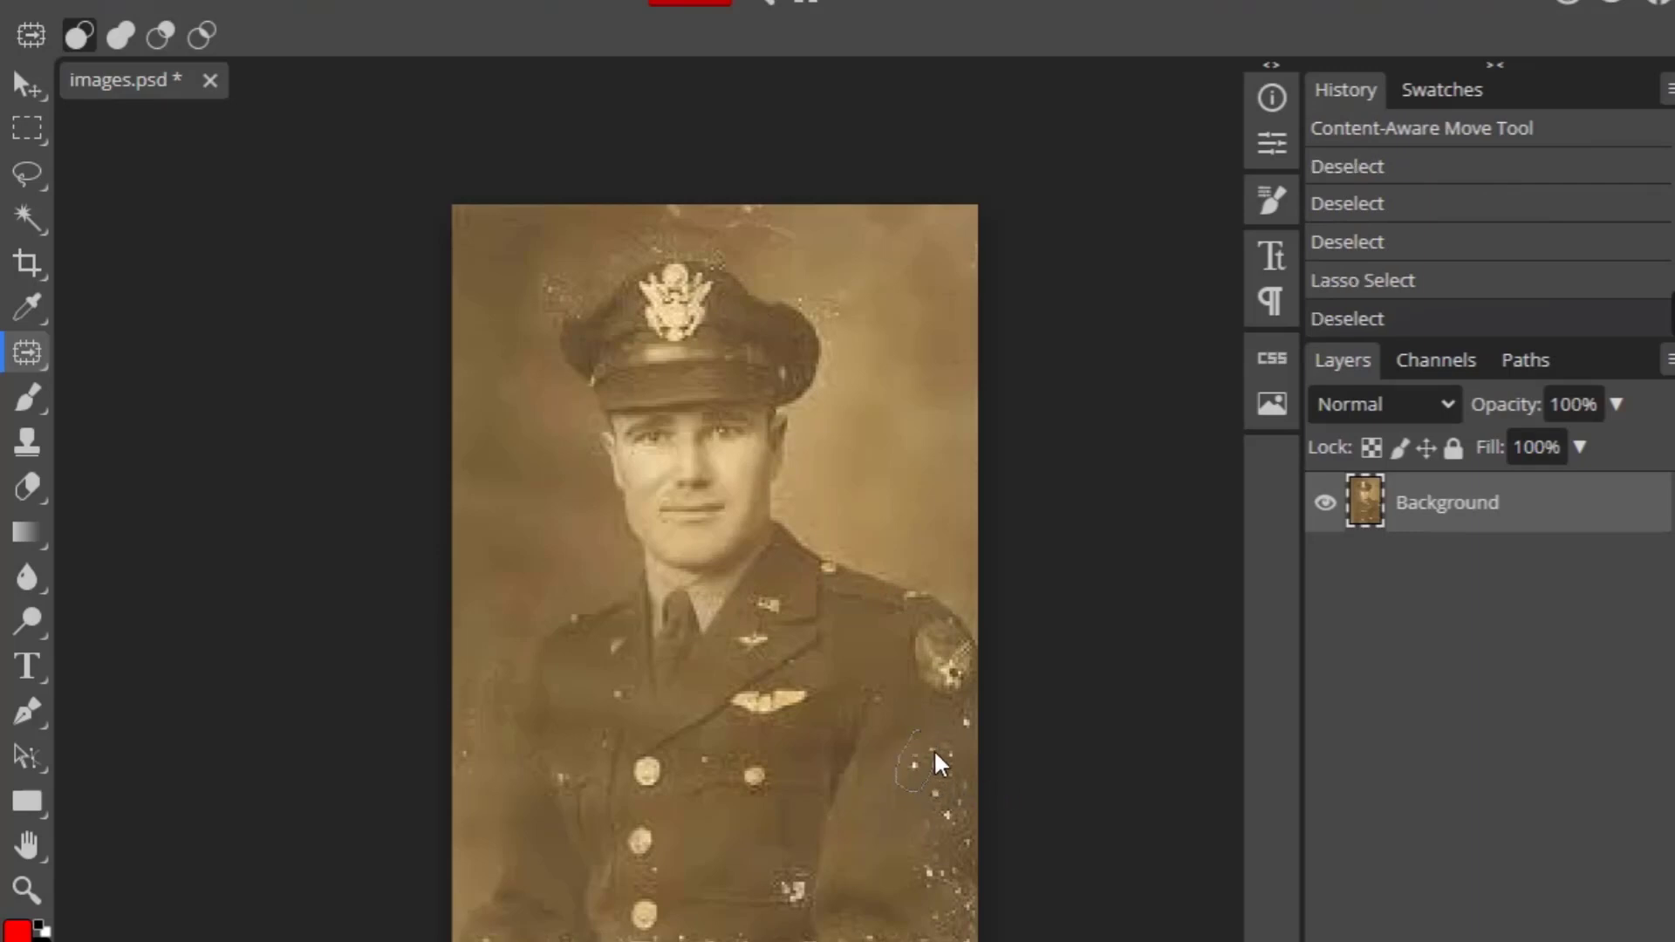
- Remove the white speckles on the upper sleeve below the shoulder patch by content-aware moving two small areas off the photo's right side
{"action": "mouse_move", "coordinate": [938, 763]}
{"action": "left_mouse_down"}
{"action": "mouse_move", "coordinate": [925, 759]}
{"action": "mouse_move", "coordinate": [1096, 740]}
{"action": "left_mouse_up"}
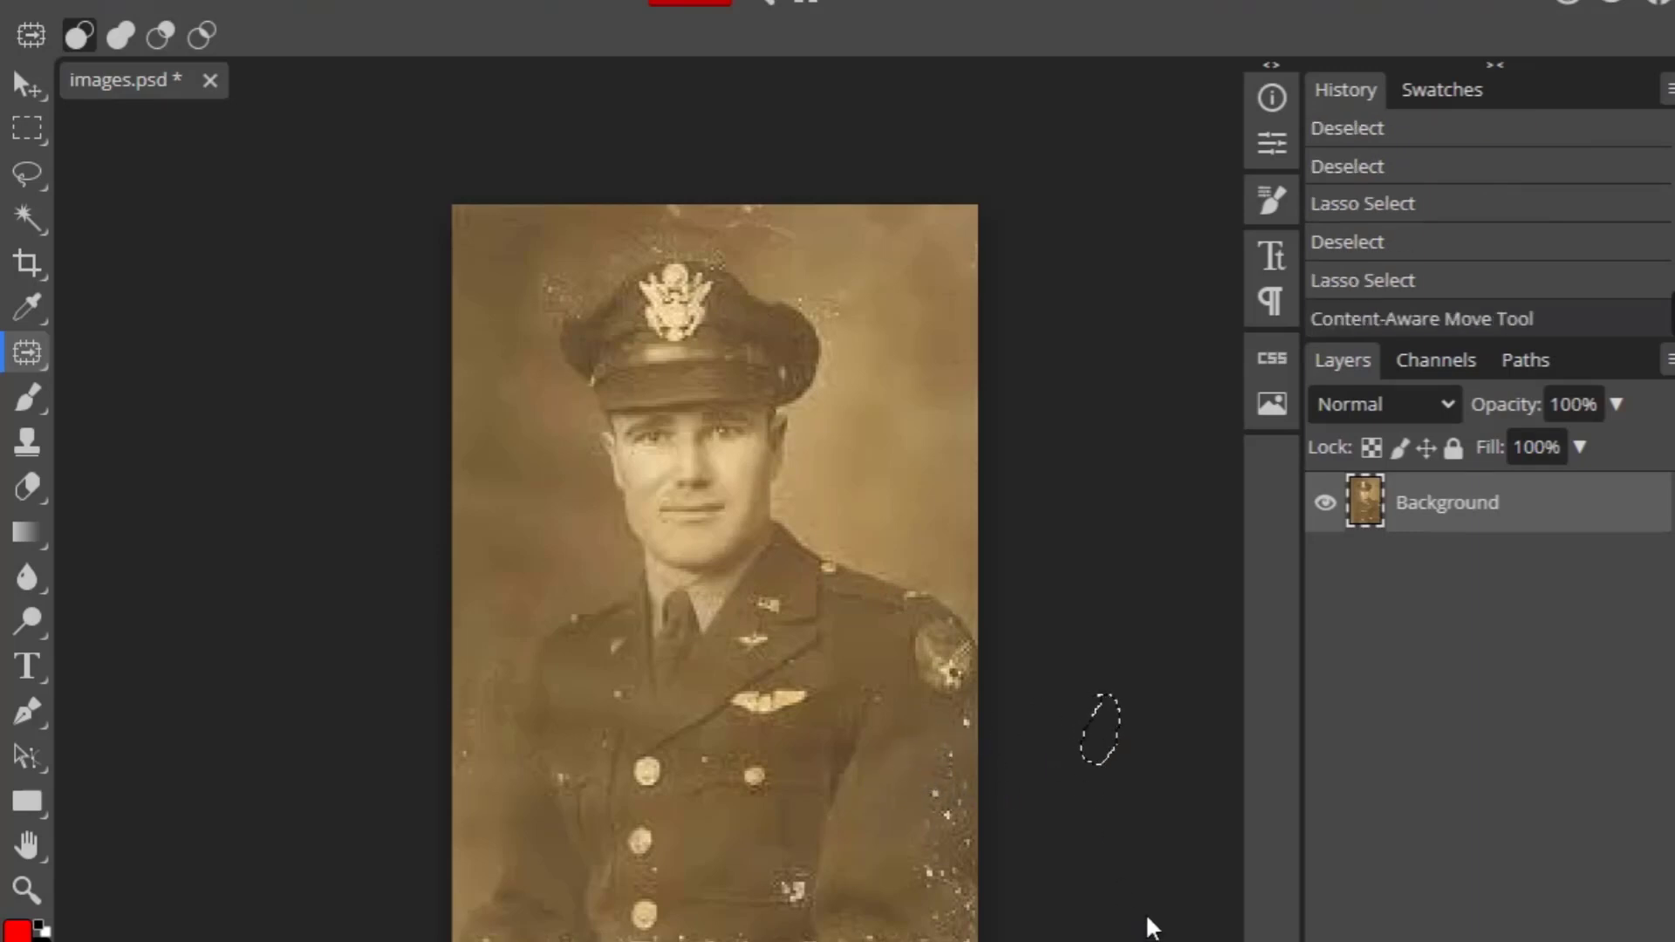
{"action": "left_click", "coordinate": [1127, 873]}
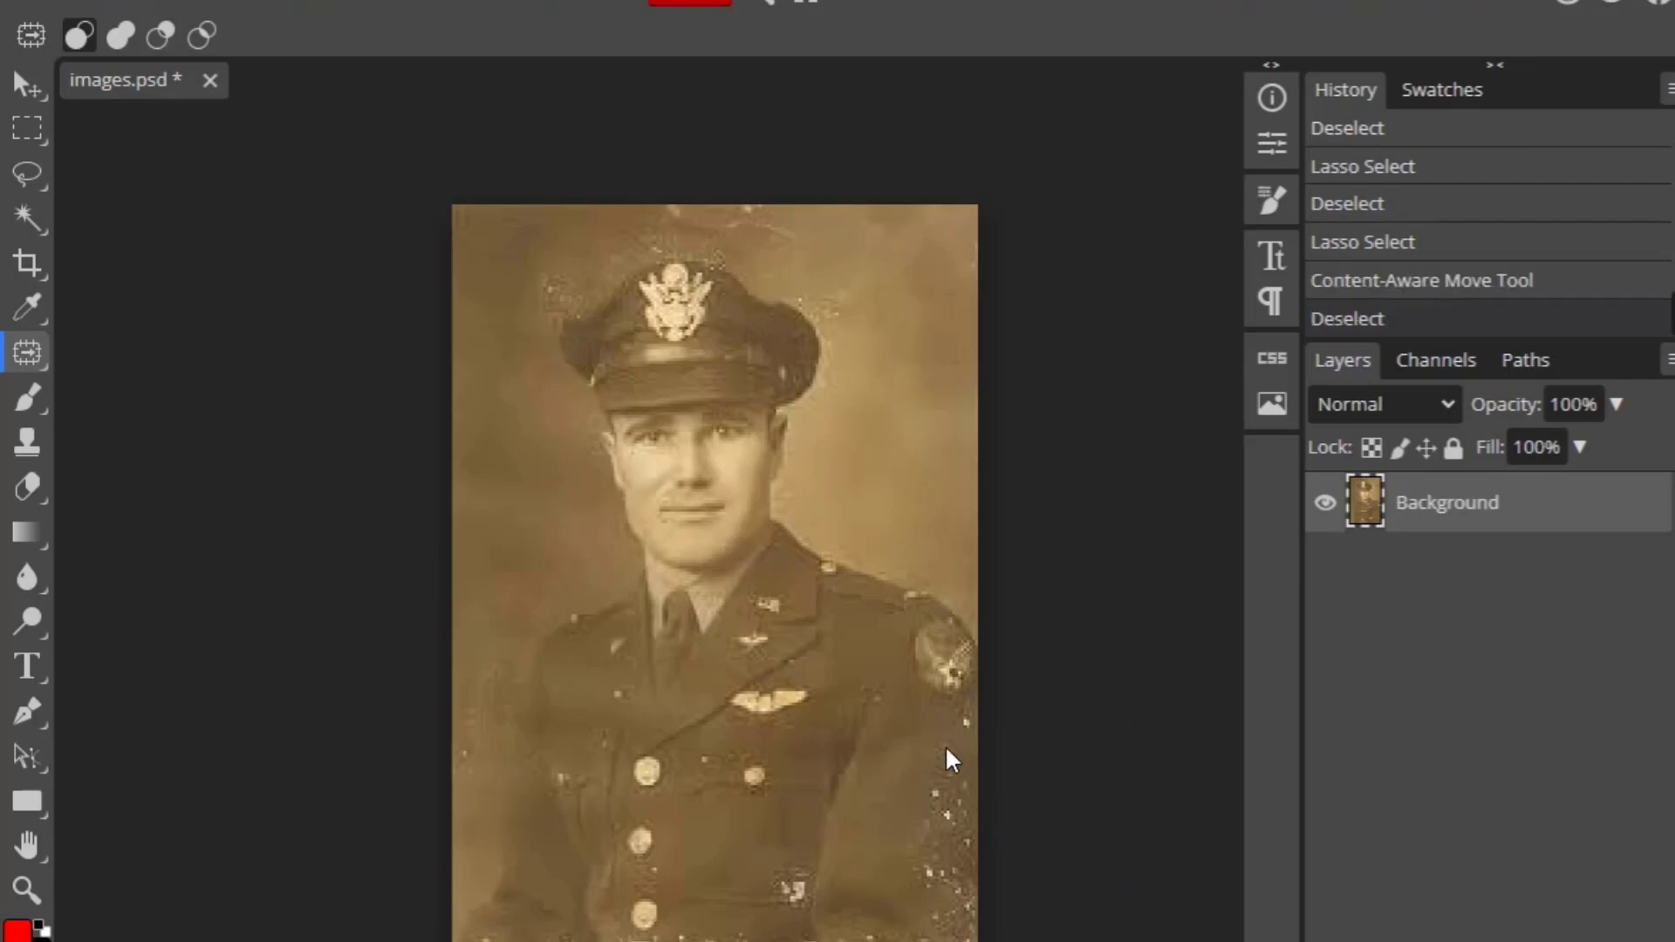
{"action": "mouse_move", "coordinate": [965, 743]}
{"action": "left_mouse_down"}
{"action": "mouse_move", "coordinate": [949, 783]}
{"action": "mouse_move", "coordinate": [1084, 759]}
{"action": "left_mouse_up"}
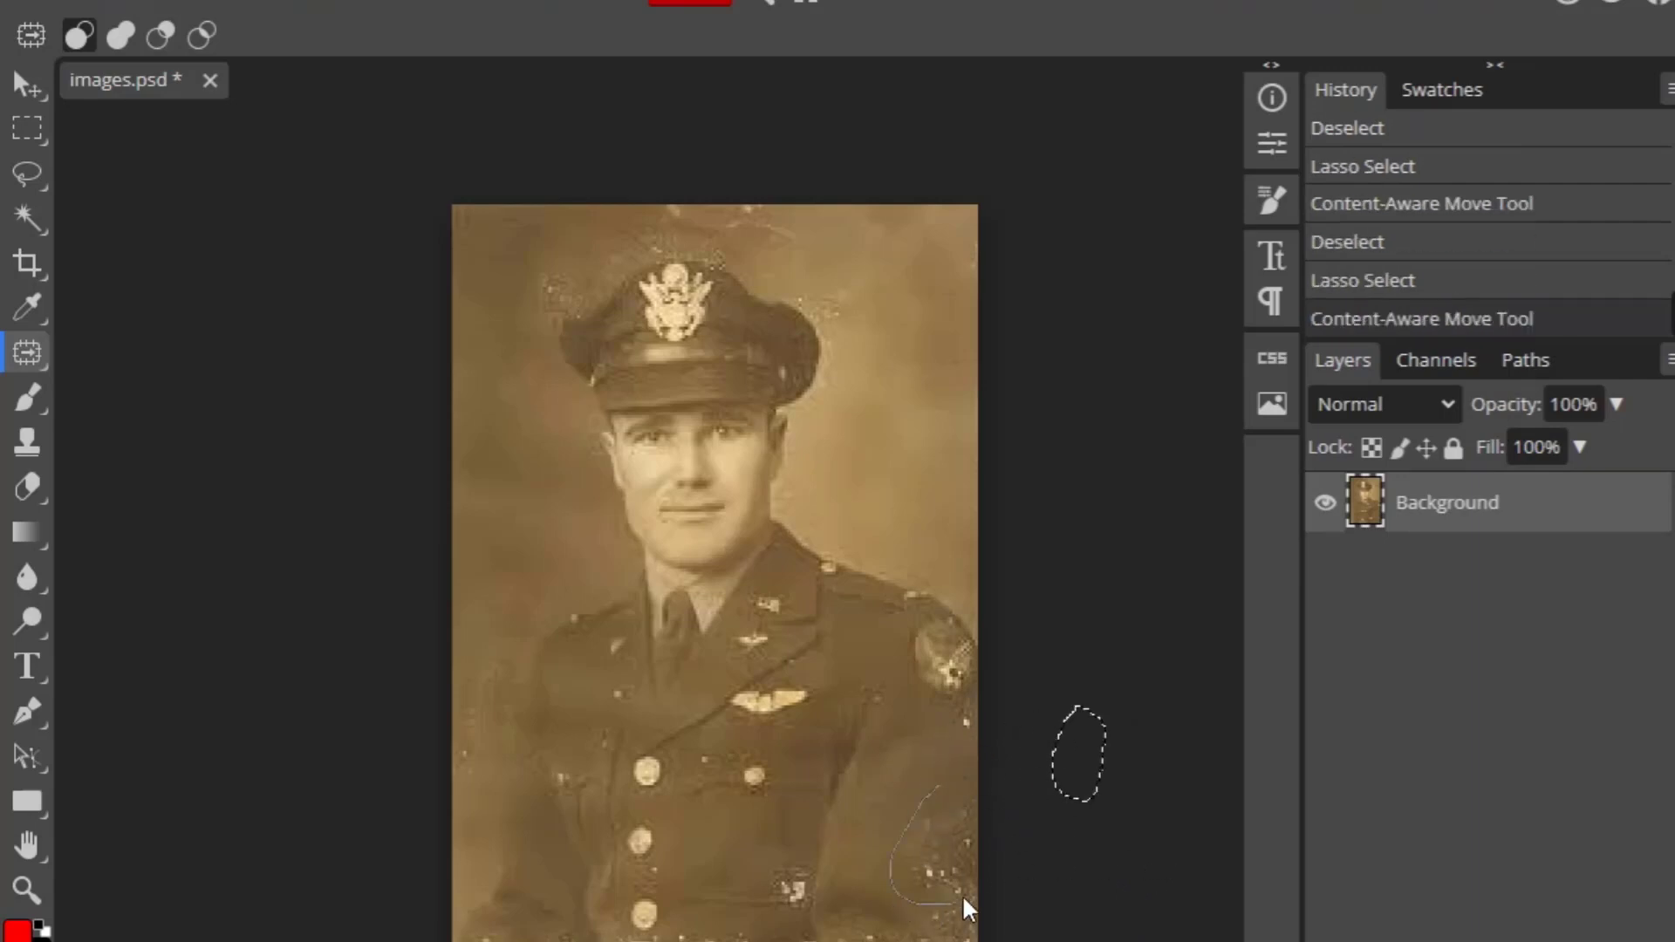
- Remove the dense speckles on the lower sleeve by content-aware moving those areas off the photo's right side, and clear the selection
{"action": "left_click_drag", "start_coordinate": [942, 797], "coordinate": [923, 795]}
{"action": "left_click_drag", "start_coordinate": [931, 859], "coordinate": [1116, 806]}
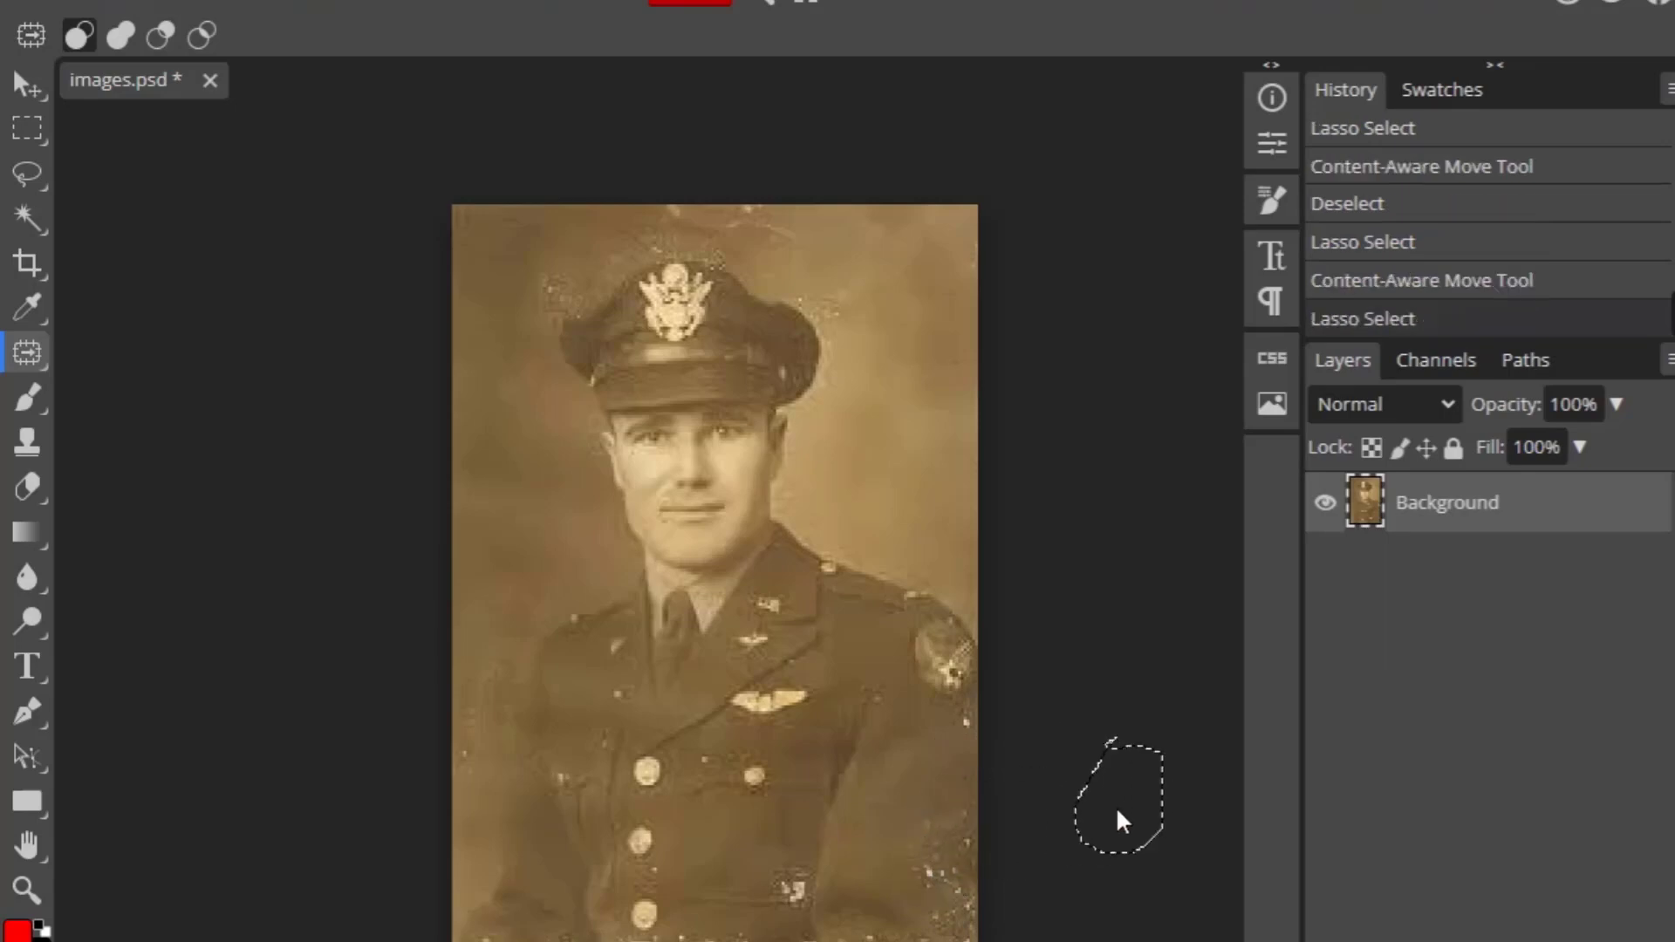
{"action": "mouse_move", "coordinate": [951, 912]}
{"action": "left_mouse_down"}
{"action": "mouse_move", "coordinate": [923, 915]}
{"action": "mouse_move", "coordinate": [1094, 888]}
{"action": "left_mouse_up"}
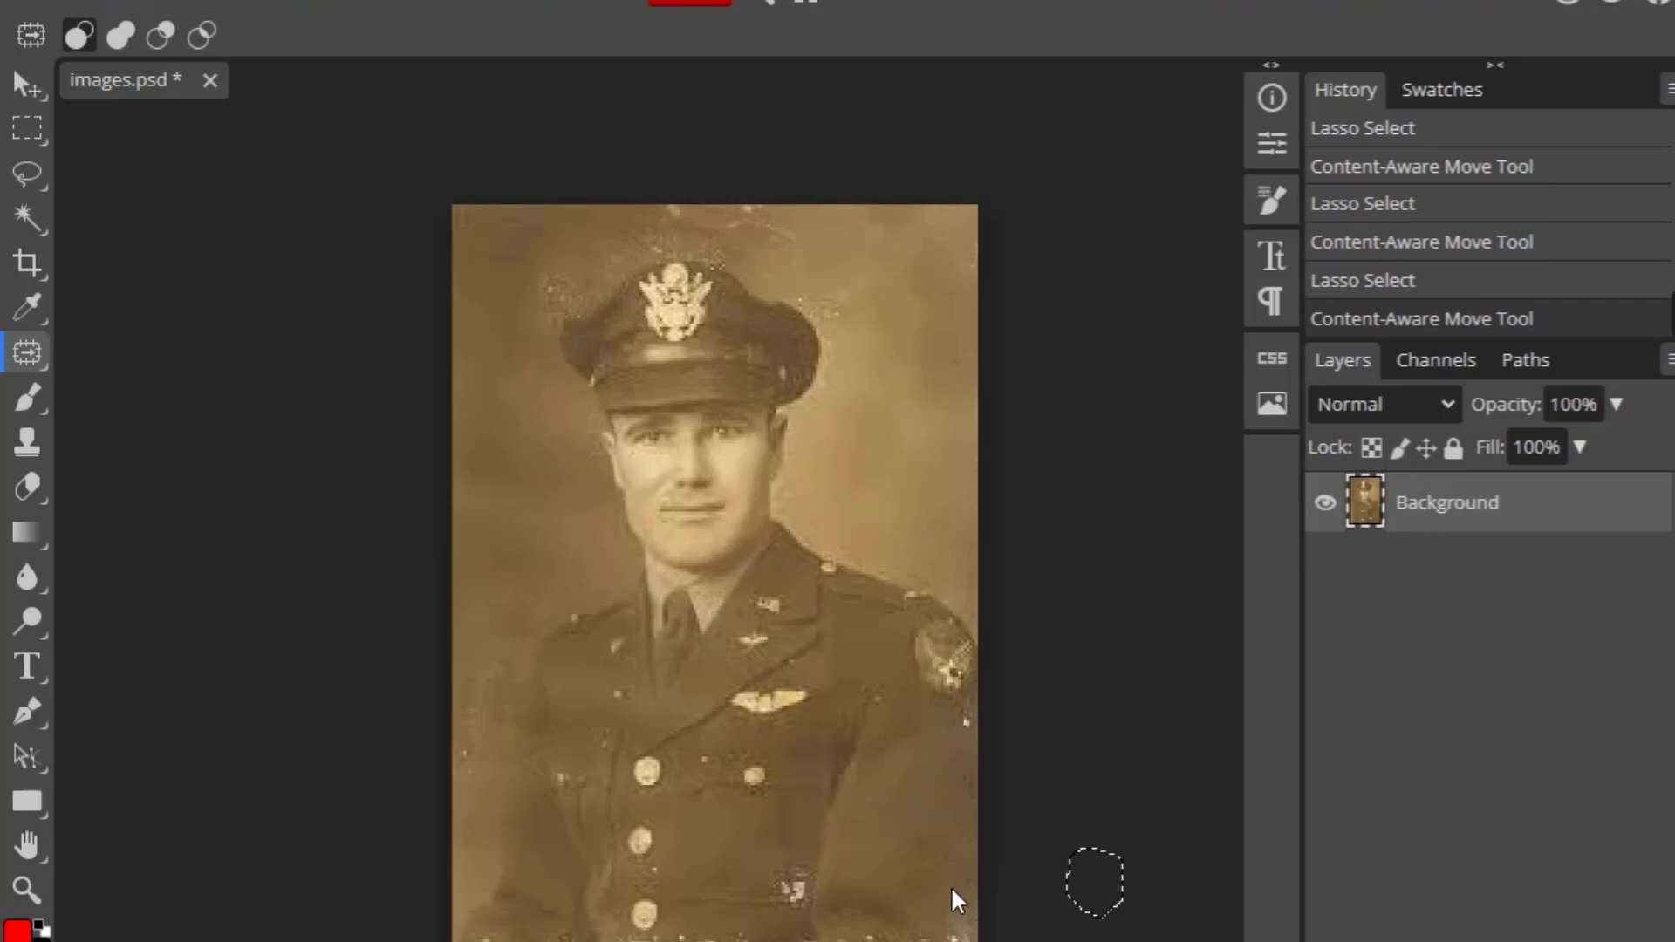
{"action": "left_click_drag", "start_coordinate": [914, 941], "coordinate": [1088, 900]}
{"action": "key", "text": "ctrl+d"}
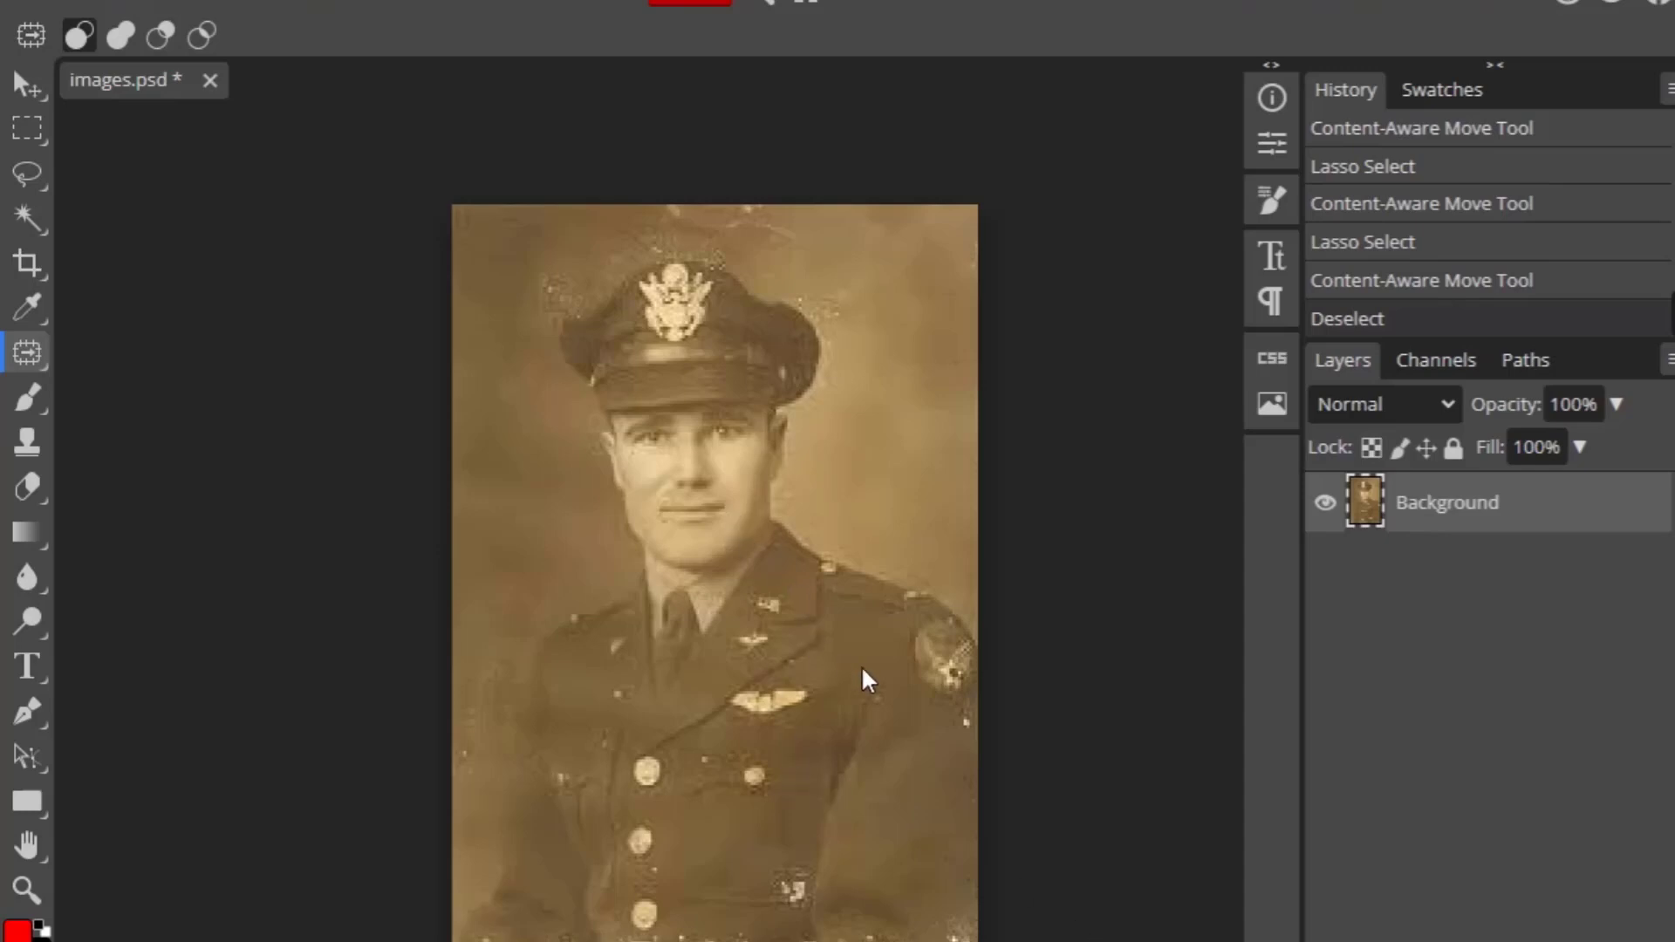
- Examine the speckled areas around the officer's cap and face up close
{"action": "left_click_drag", "start_coordinate": [755, 404], "coordinate": [856, 554]}
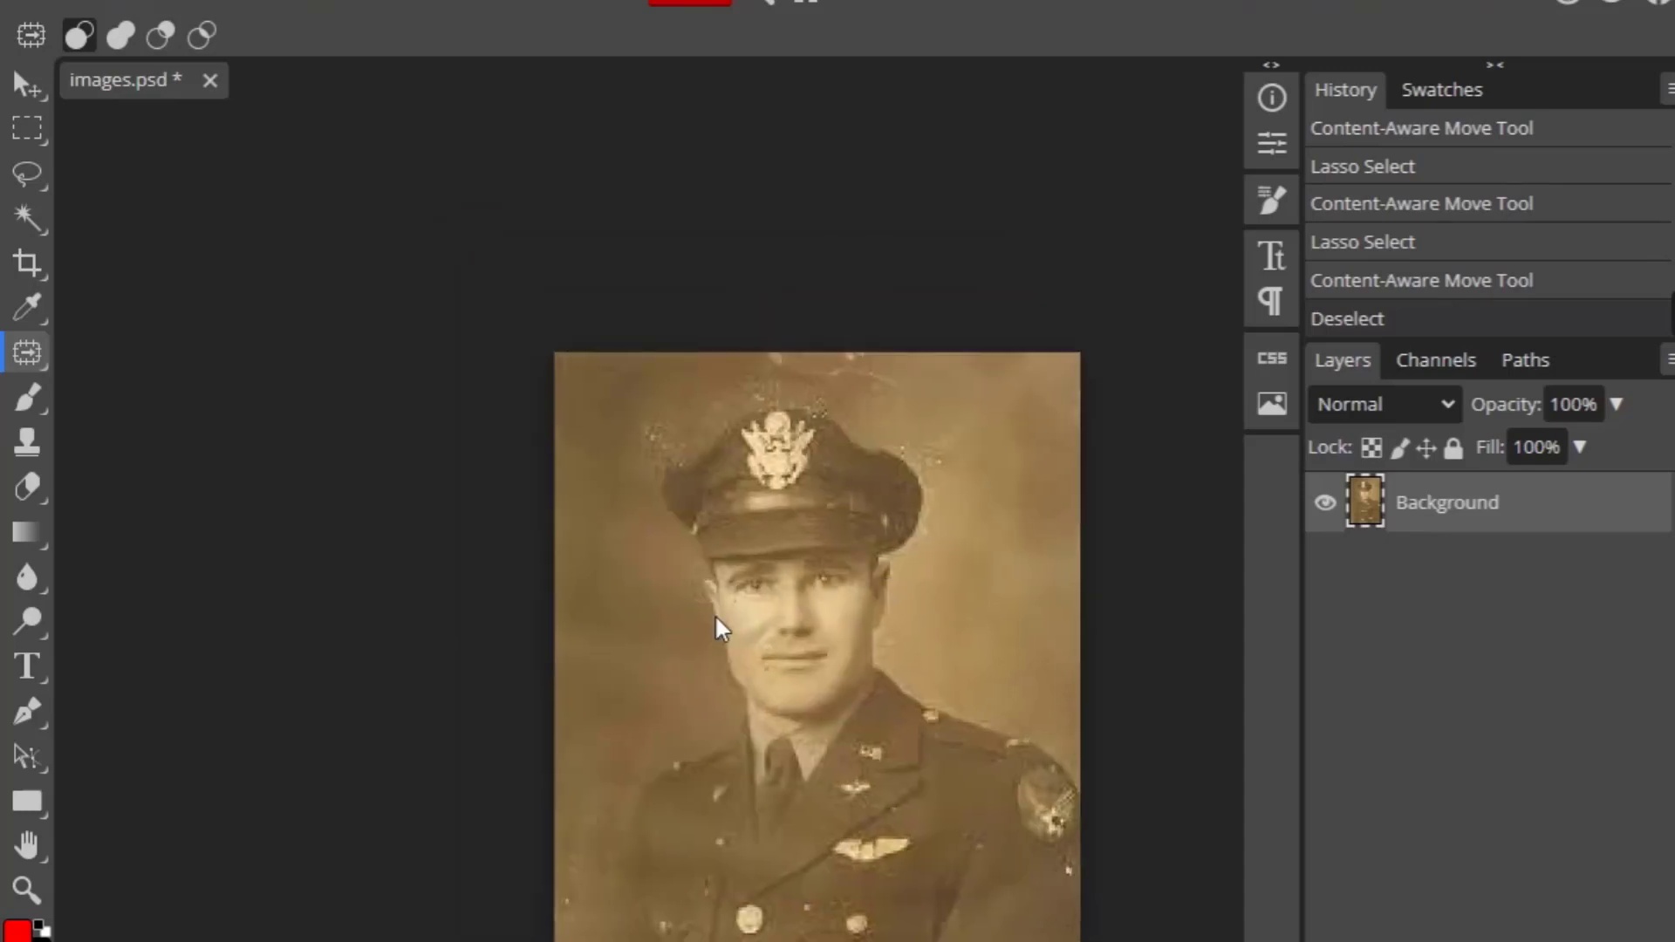
{"action": "scroll", "coordinate": [714, 615], "scroll_direction": "up", "scroll_amount": 3}
{"action": "scroll", "coordinate": [715, 614], "scroll_direction": "down", "scroll_amount": 2}
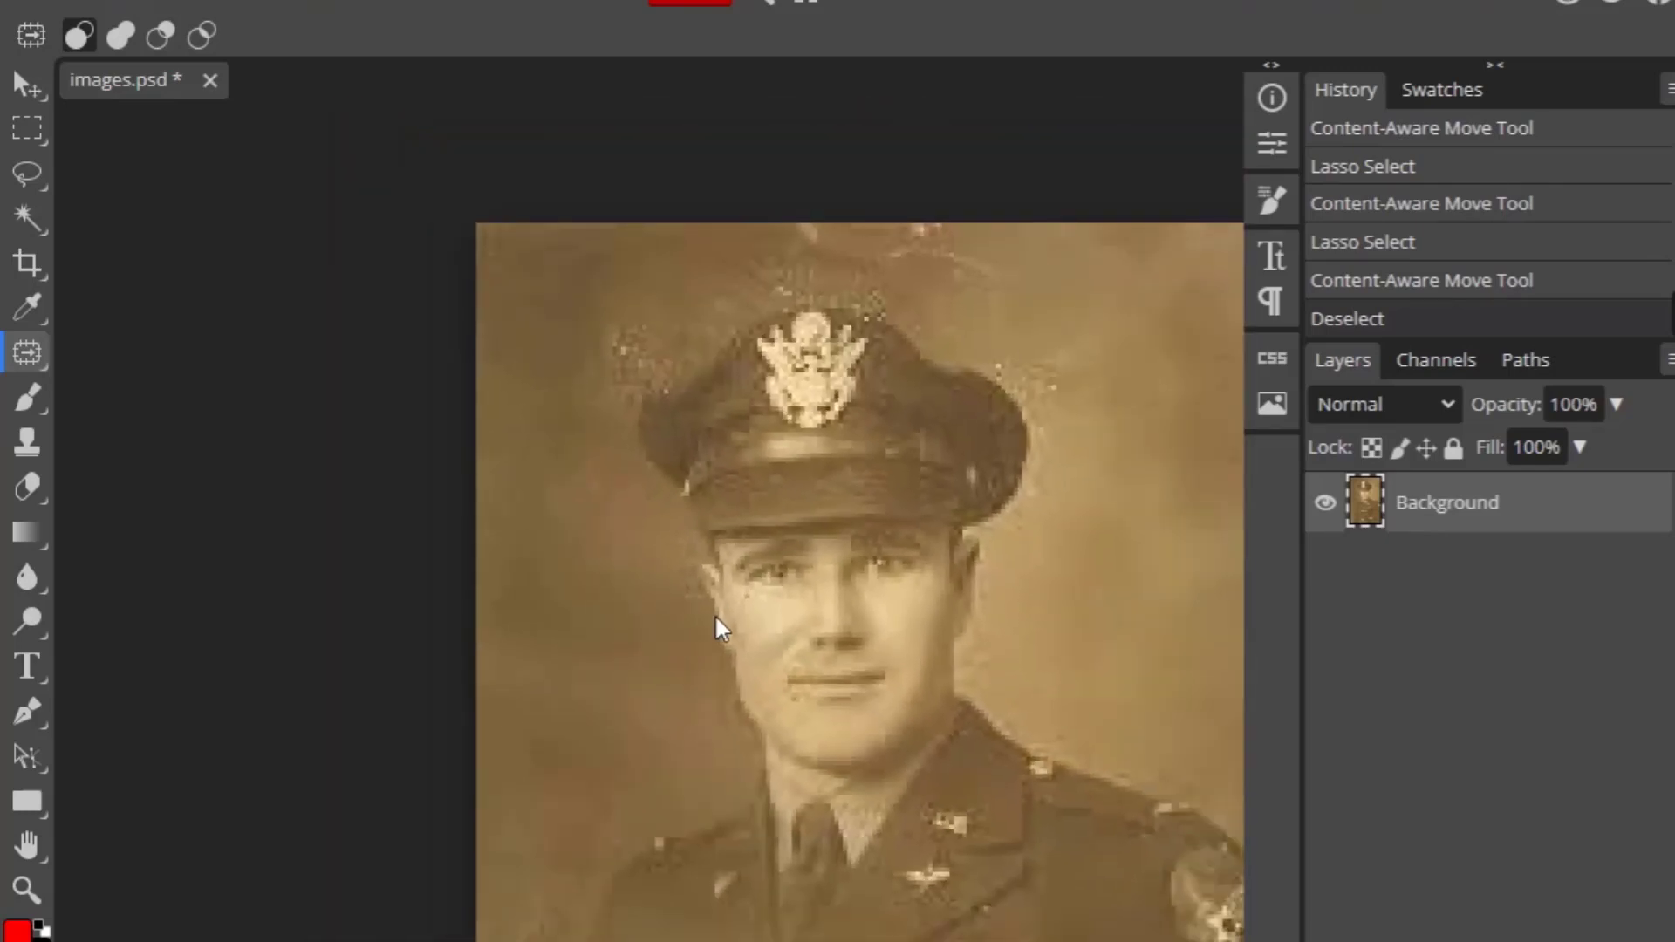
{"action": "left_click_drag", "start_coordinate": [716, 483], "coordinate": [561, 403]}
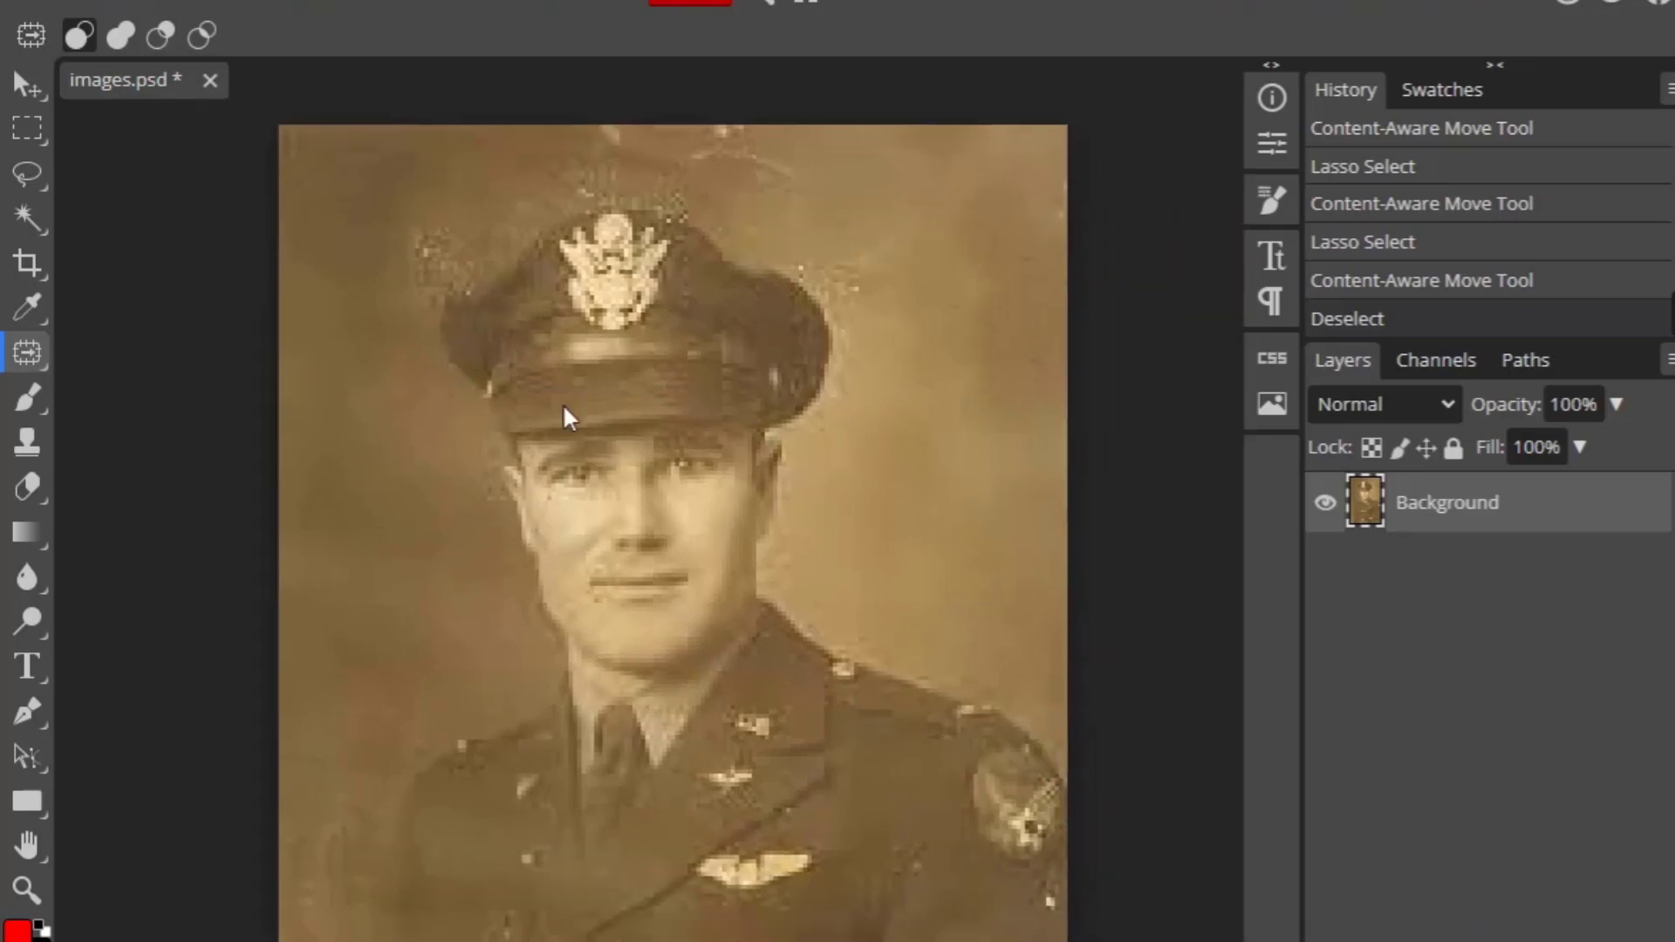